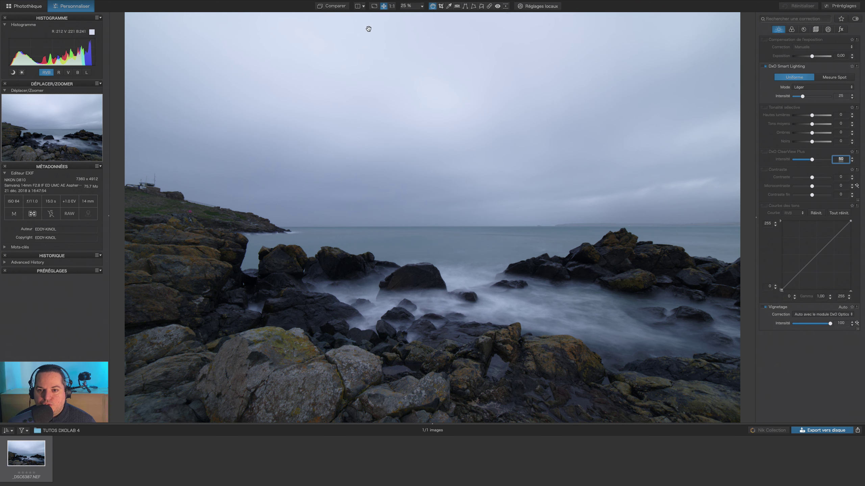
Step: Set selective tonality to highlights -37, midtones -11, shadows +22, and exposure to +0.37
click(328, 8)
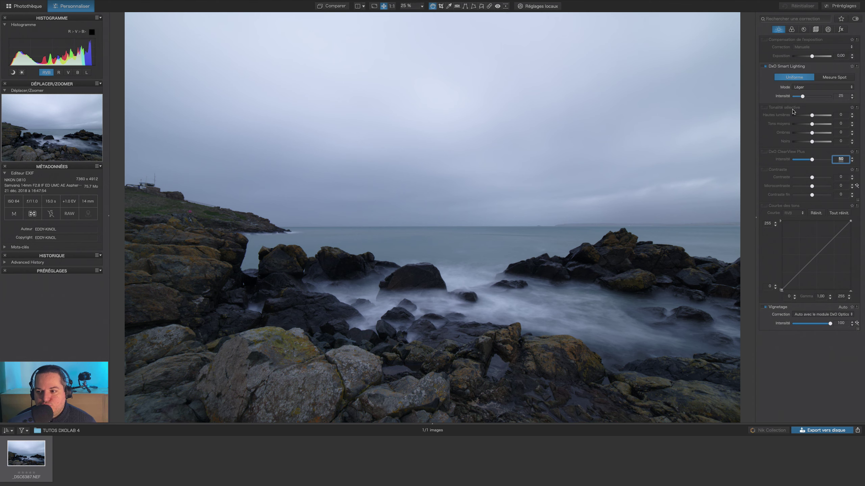
drag(812, 133, 804, 116)
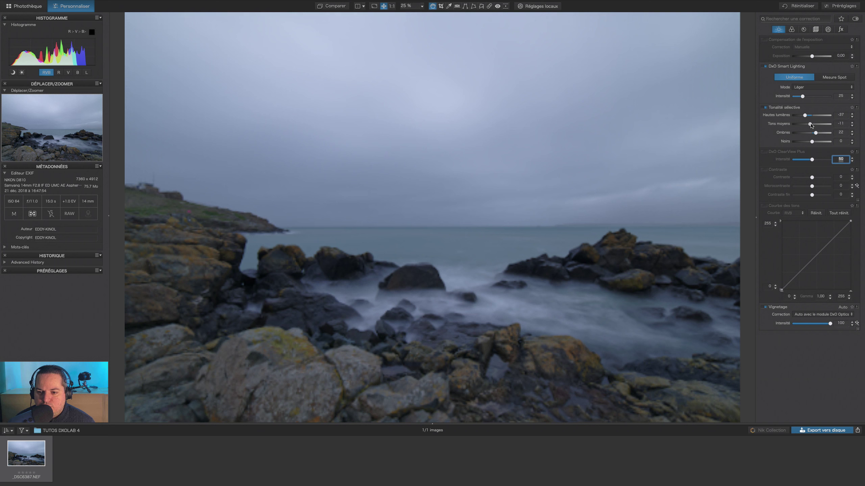
drag(813, 124, 811, 127)
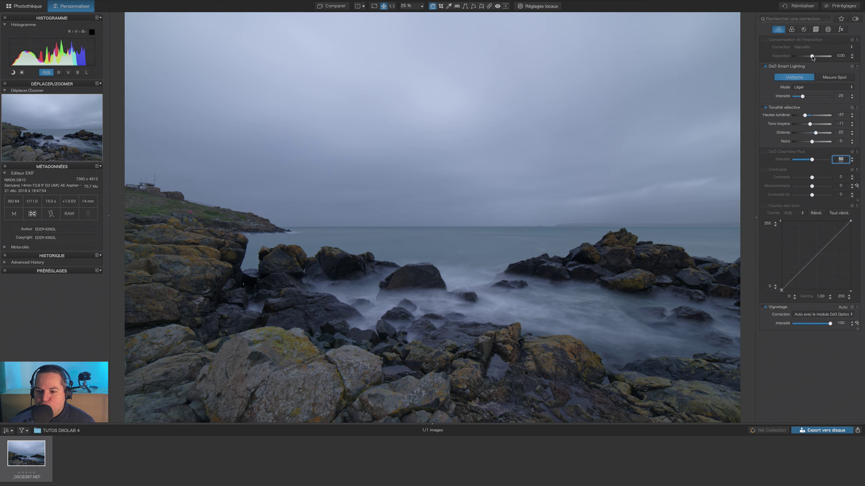
drag(813, 56, 814, 56)
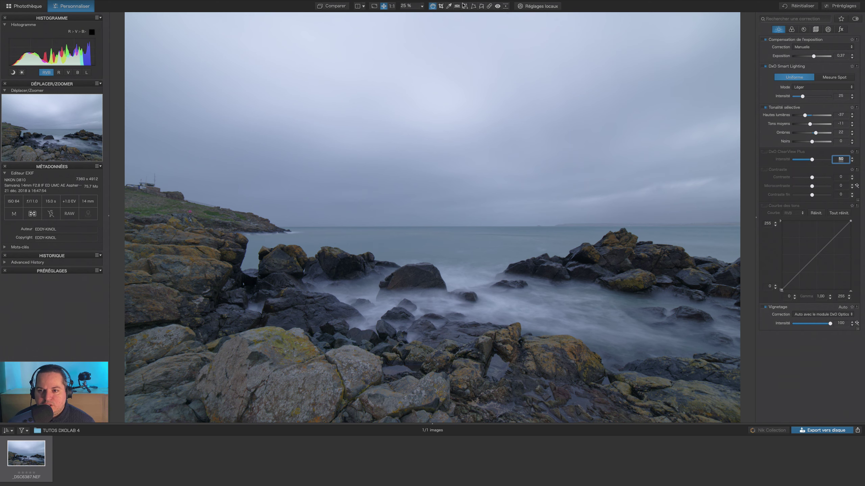
Step: Straighten the photo by tracing the horizon guide along the sea line and applying it
click(457, 5)
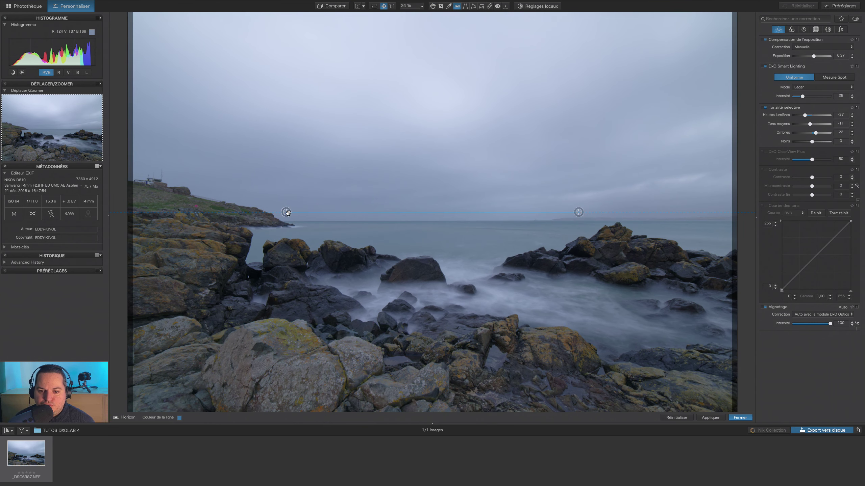
drag(288, 213, 315, 222)
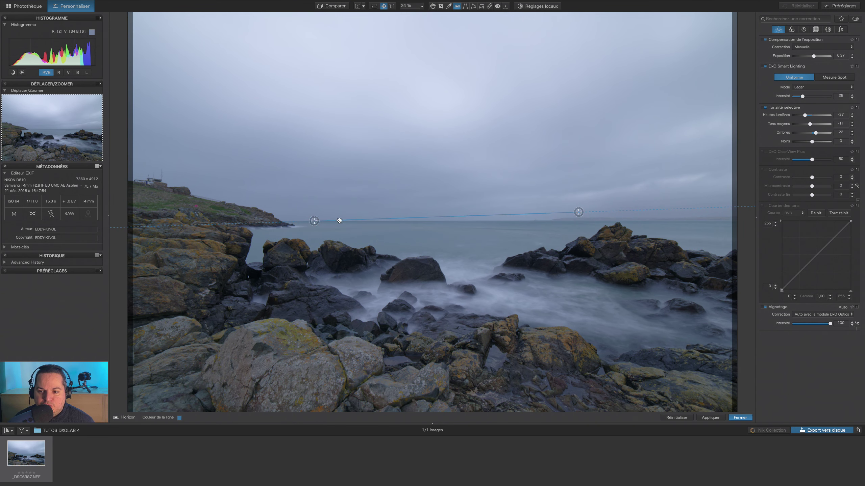
drag(578, 212, 522, 220)
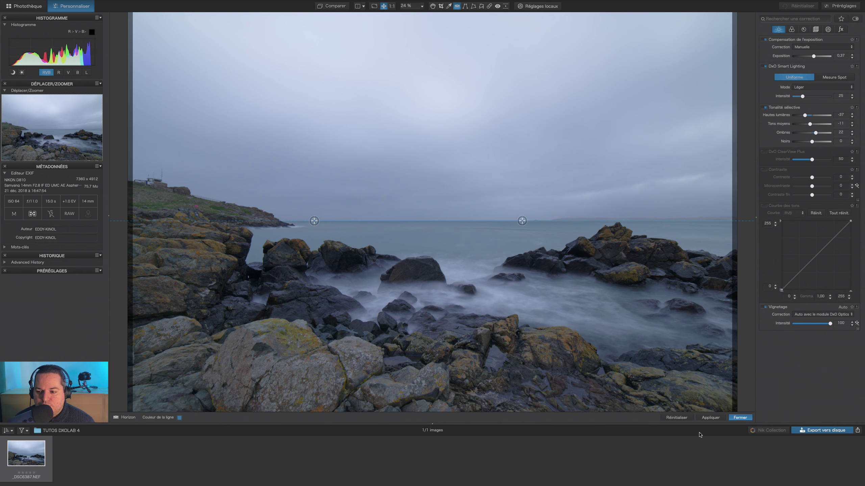
click(709, 418)
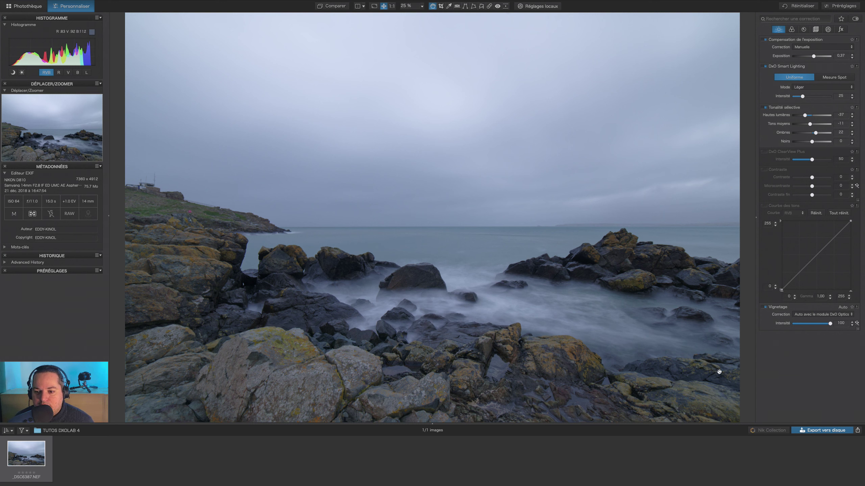
Step: Set up export to another application as a 16-bit TIFF at 300 ppi
click(814, 433)
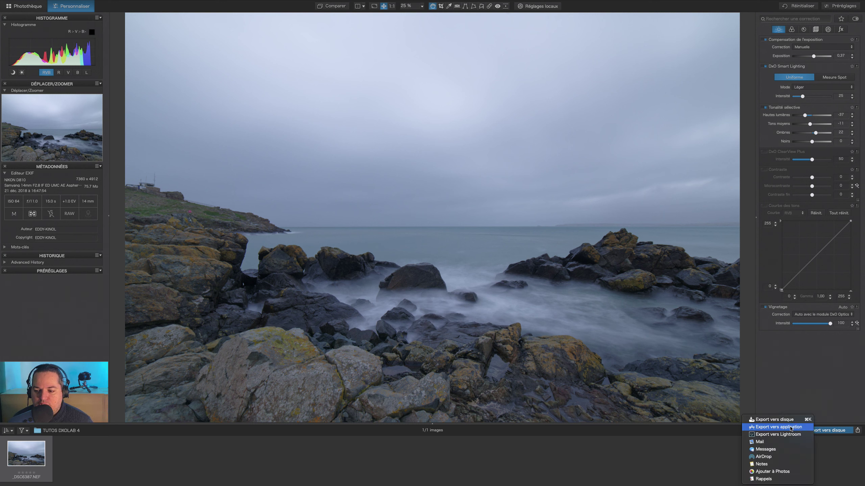
click(790, 428)
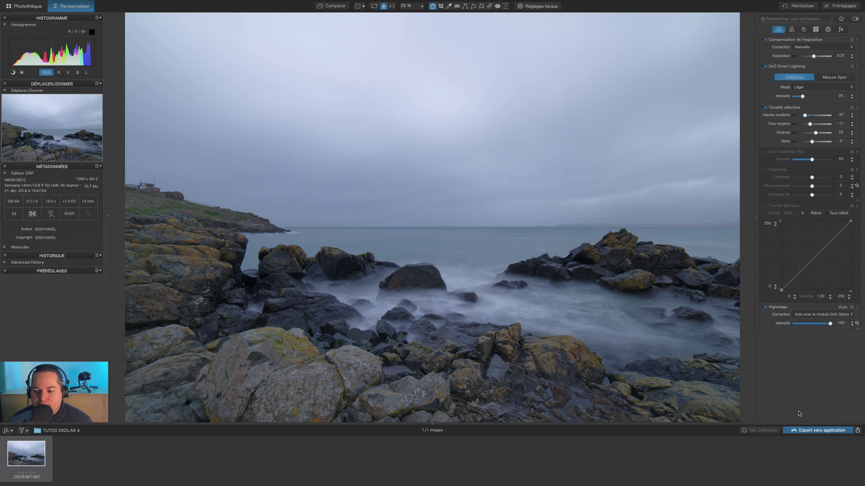
click(823, 430)
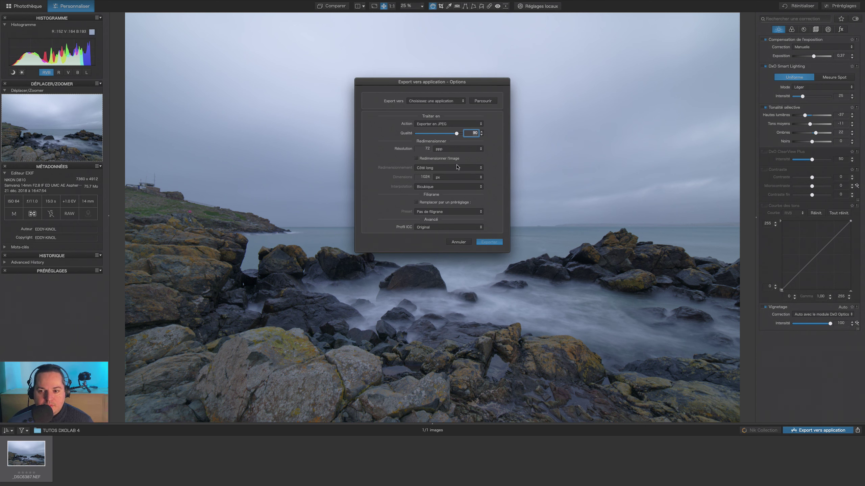
click(446, 124)
click(448, 129)
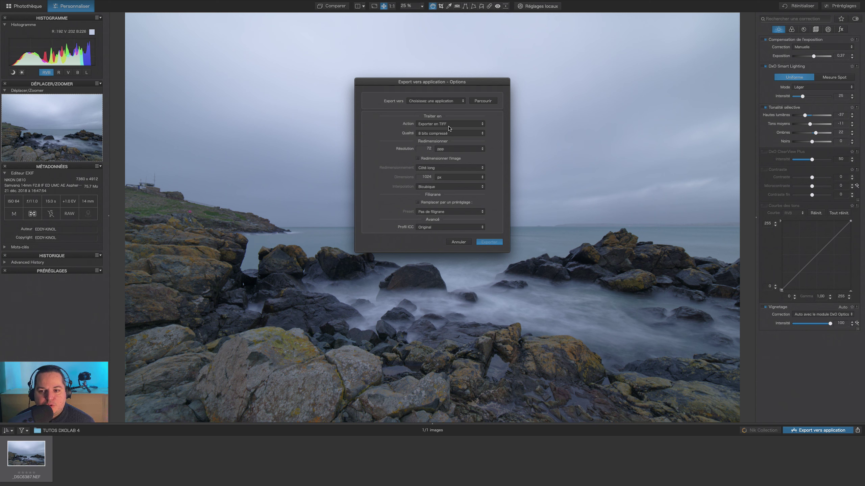
click(449, 131)
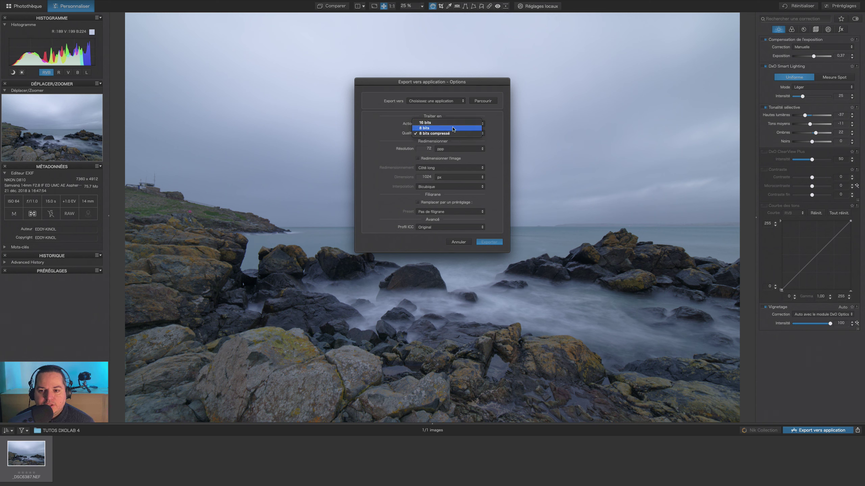
click(451, 125)
key(Tab)
text(300)
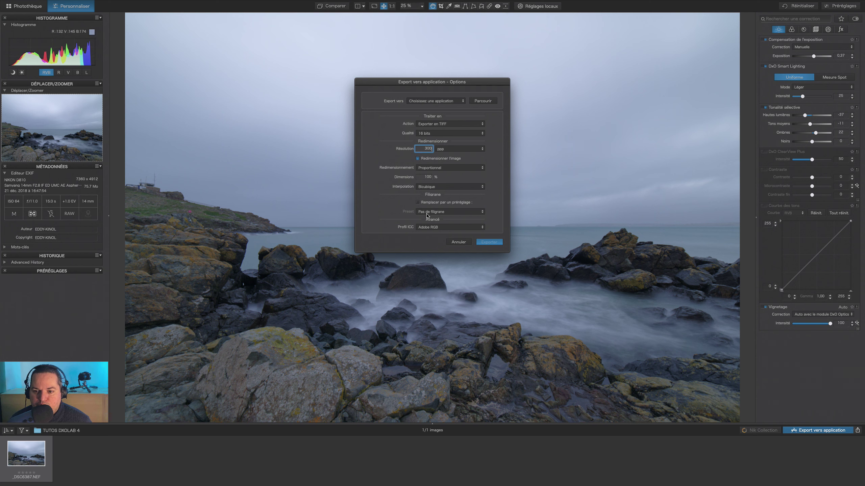
Step: Keep Adobe RGB as the output profile and choose Luminar AI as the target application
click(442, 229)
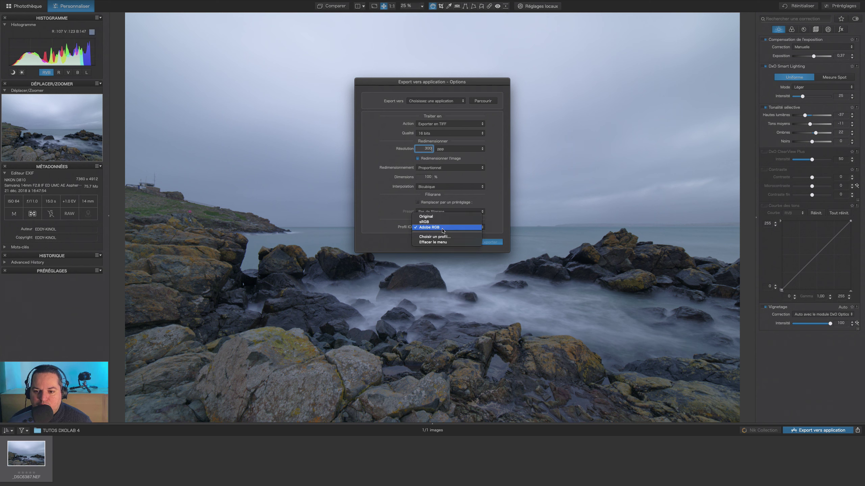
click(442, 227)
click(458, 101)
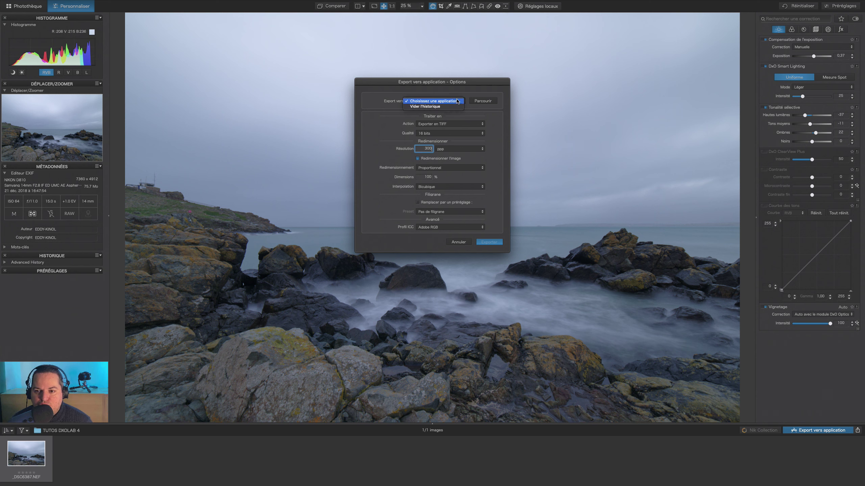
click(486, 102)
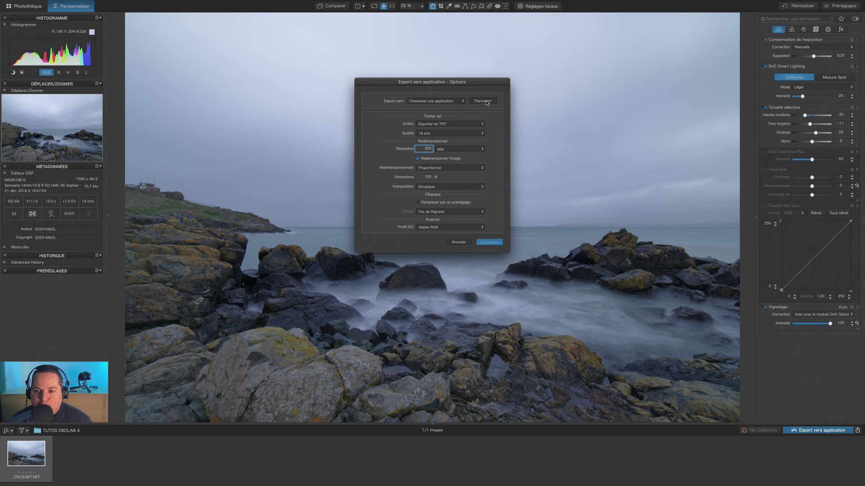
click(490, 102)
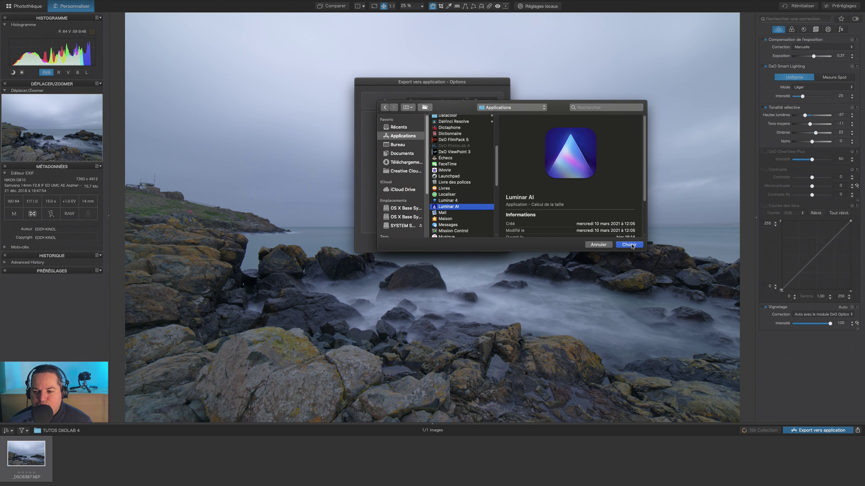
click(632, 243)
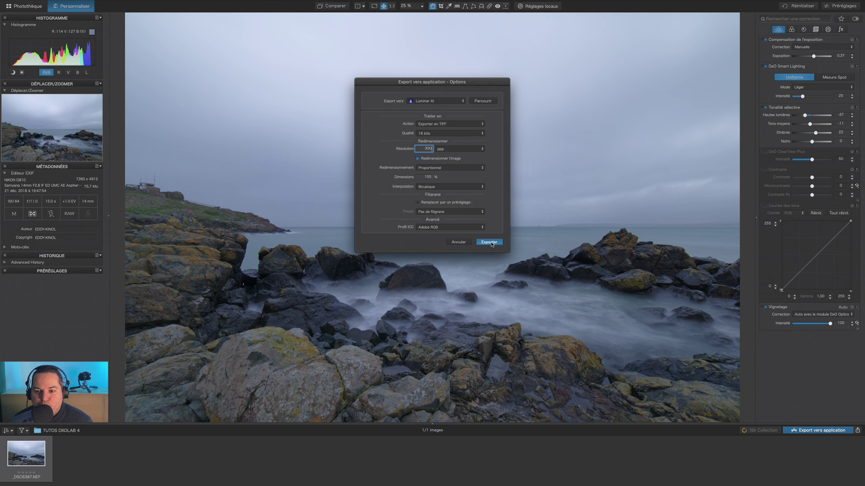
Step: Export the photo to Luminar AI and apply the Scenery collection's Clear & Sharp template
click(489, 242)
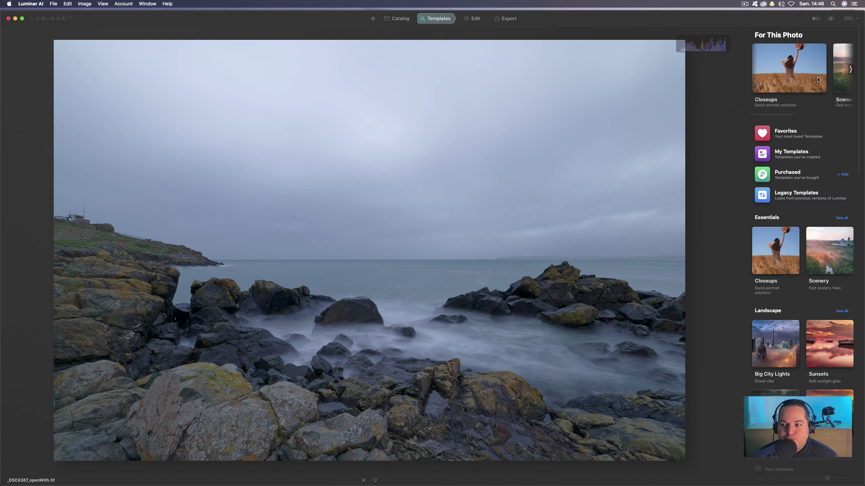
scroll(811, 75, down, 3)
scroll(818, 80, up, 3)
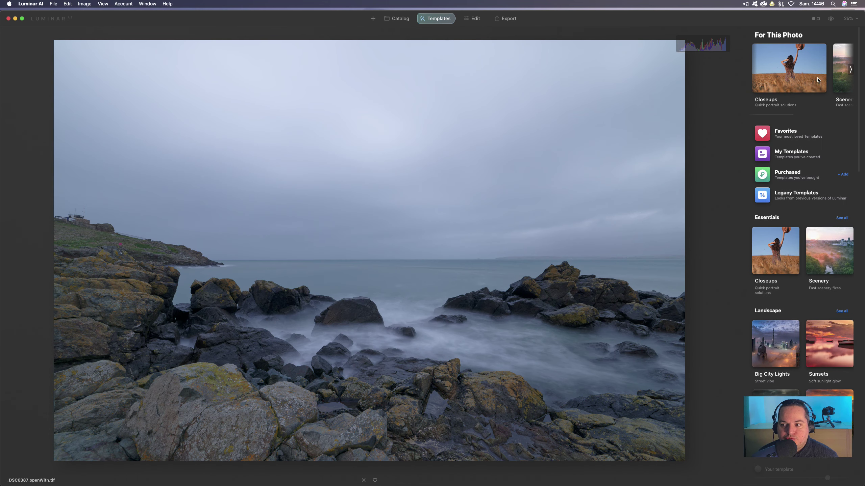
click(848, 69)
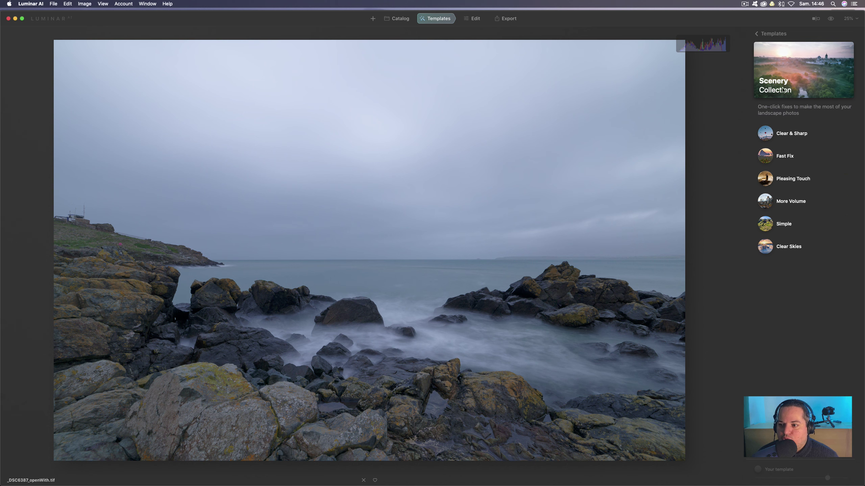
click(767, 135)
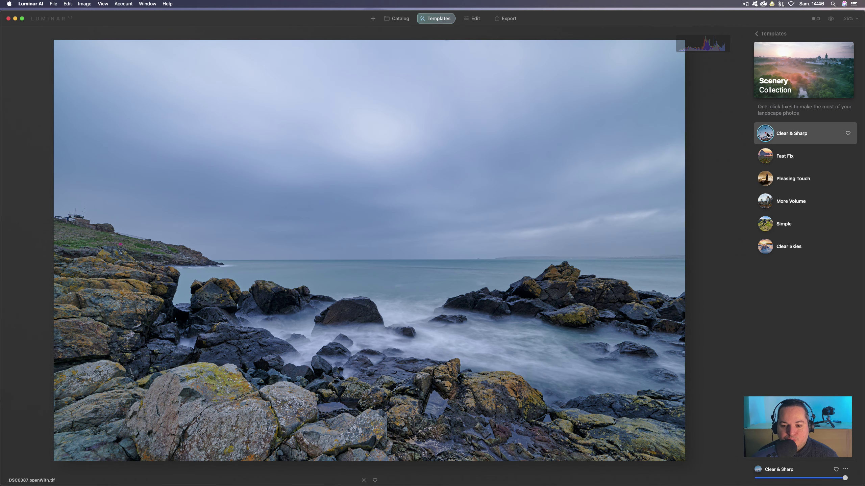
Step: Compare Clear & Sharp with the original and adjust its amount slider
click(831, 20)
click(832, 19)
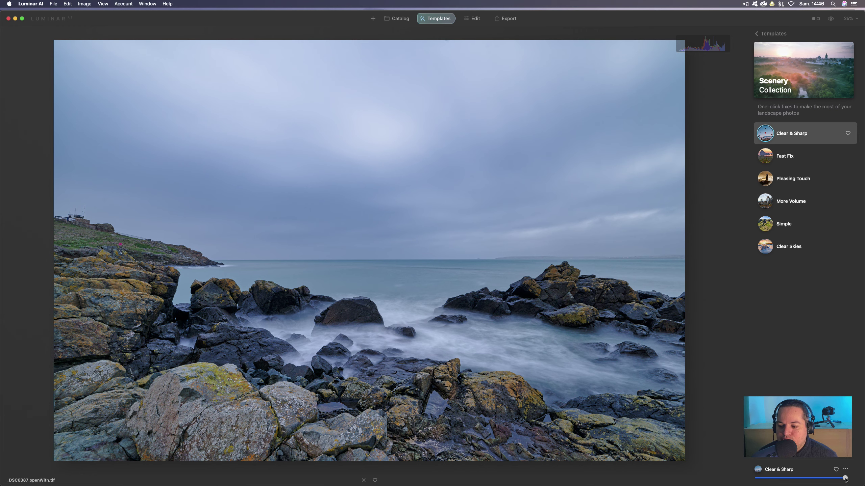
drag(844, 478, 794, 481)
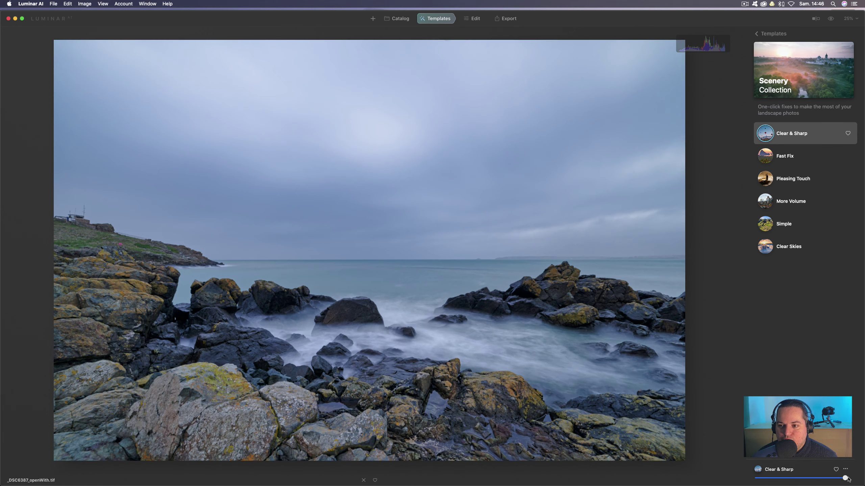
mouse_move(794, 481)
mouse_down()
mouse_move(776, 479)
mouse_move(845, 479)
mouse_up()
Step: Try Fast Fix, Pleasing Touch, More Volume, Simple and Clear Skies, settling on Pleasing Touch
click(768, 160)
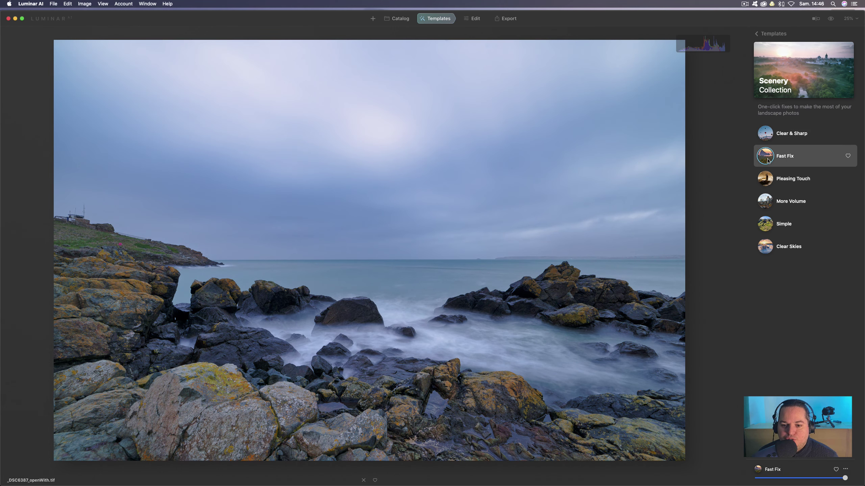
click(767, 179)
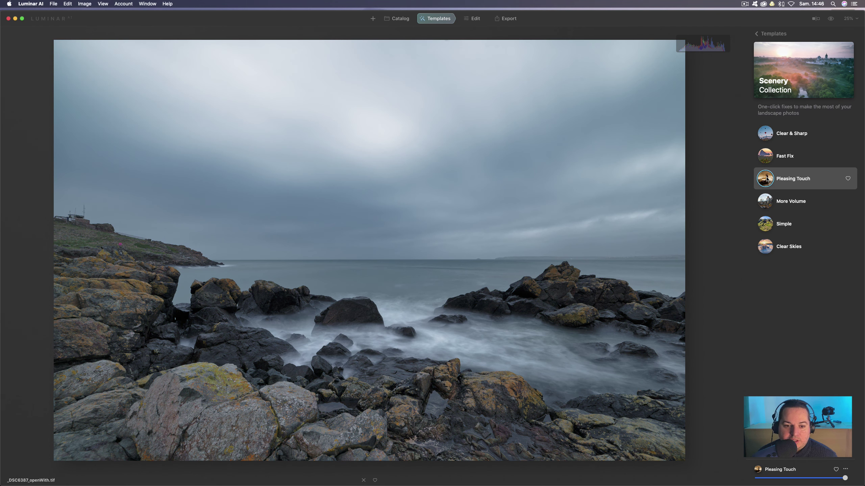
click(831, 19)
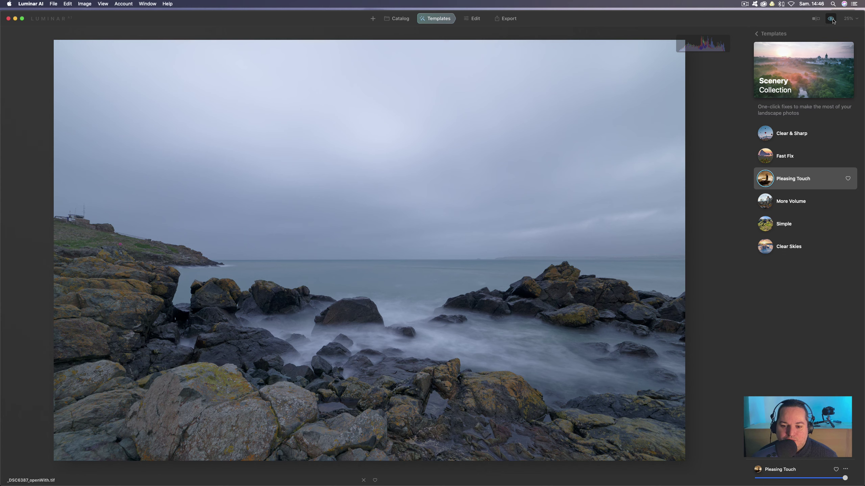
click(766, 204)
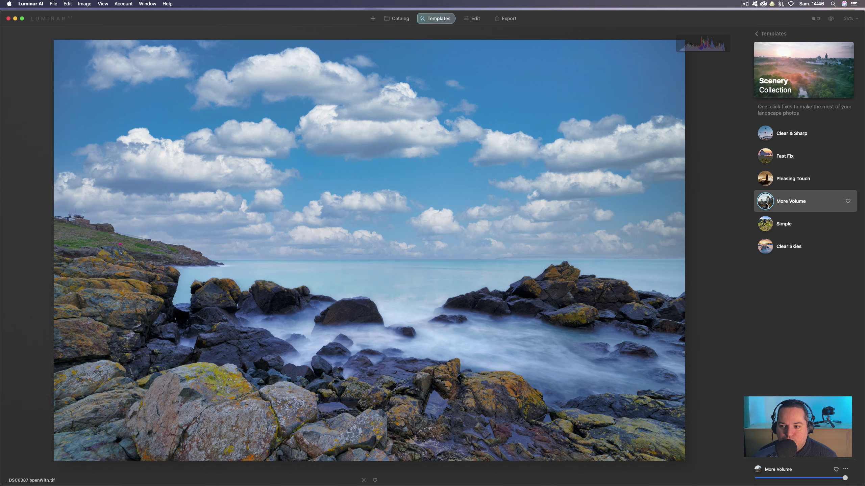
click(769, 228)
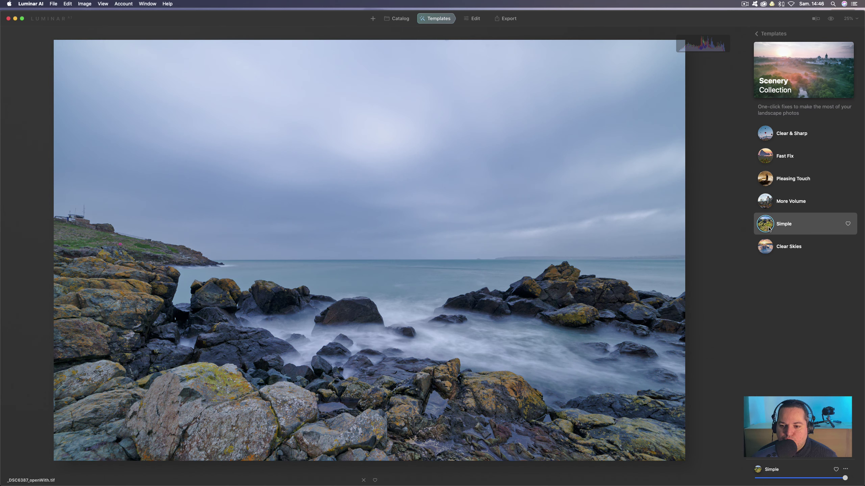
click(765, 253)
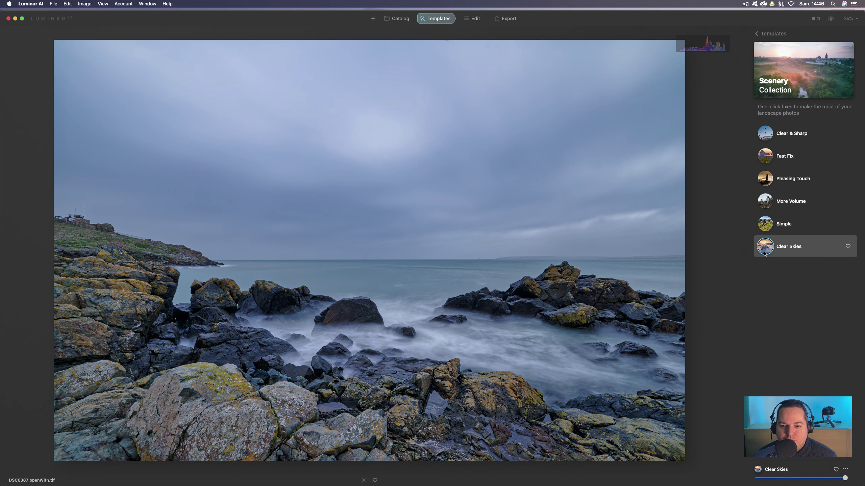
click(766, 181)
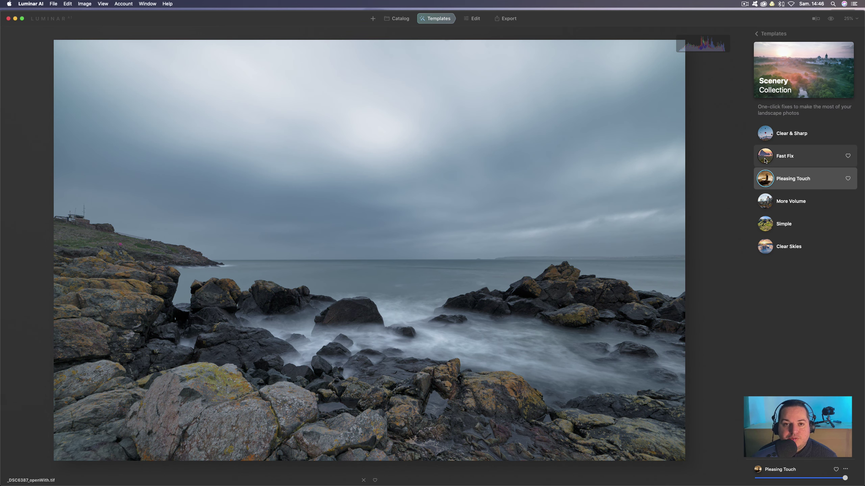
Step: Compare Pleasing Touch against the original using the before/after and split views
click(829, 19)
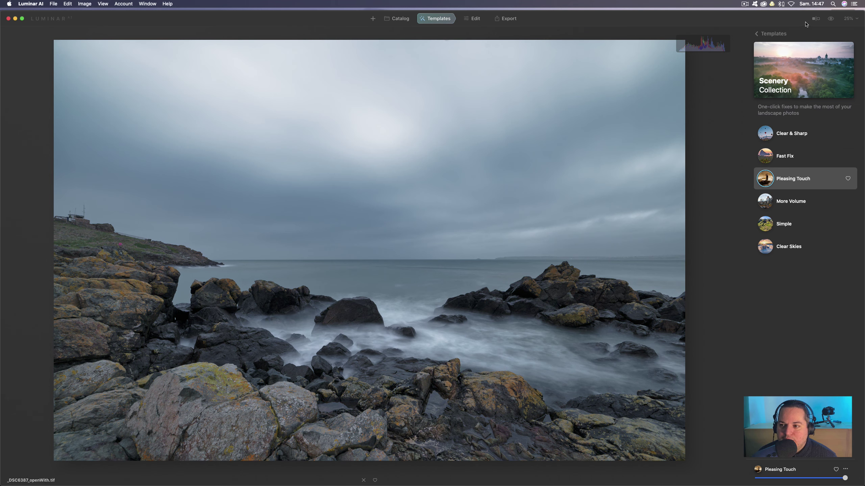
click(816, 18)
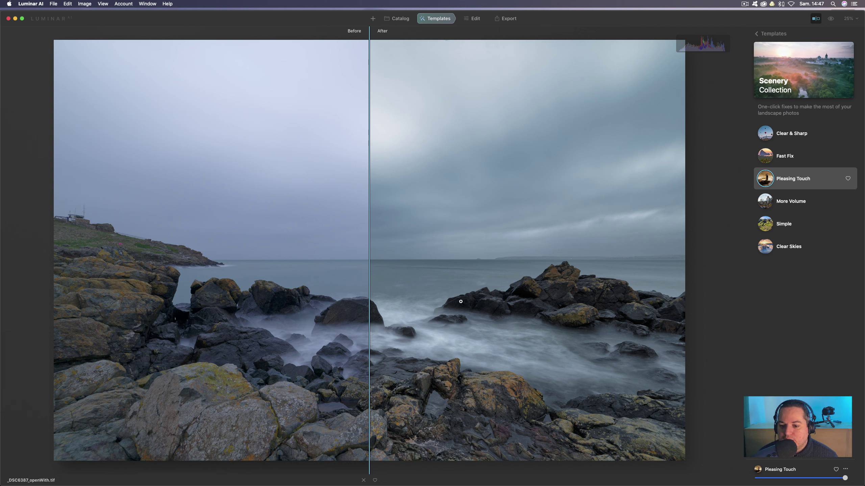
click(817, 19)
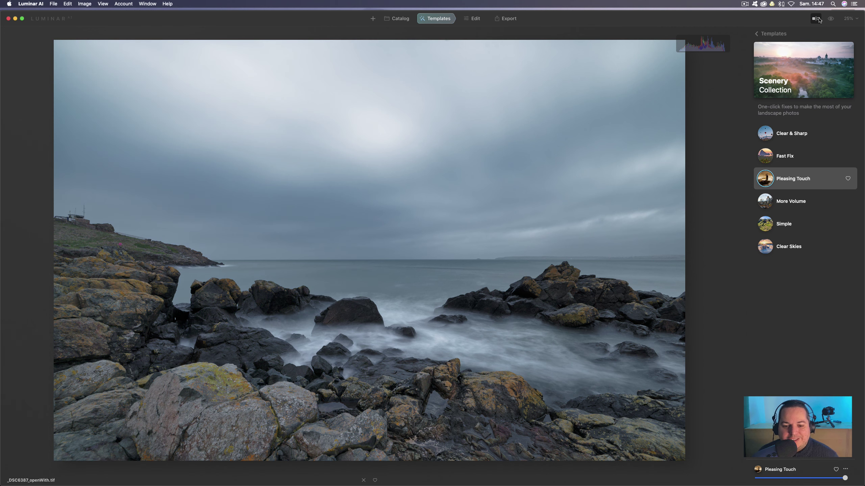
Step: Open the Closeups collection and apply the black-and-white Iconic template
click(756, 34)
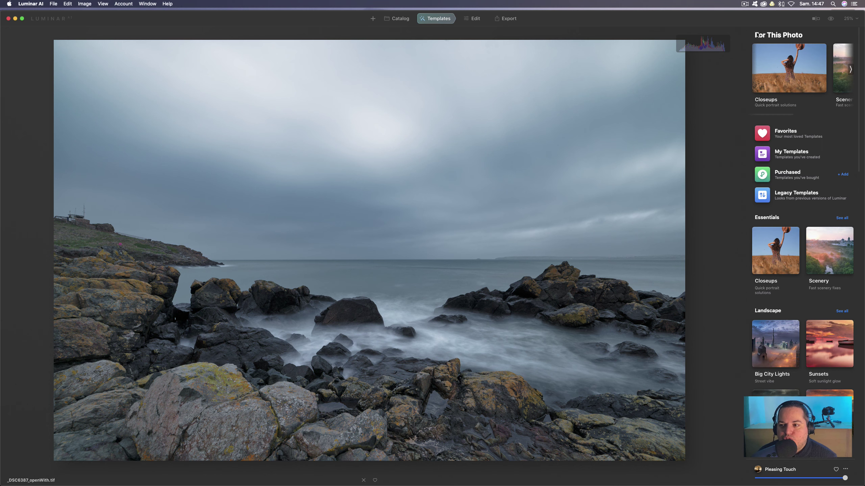
click(783, 74)
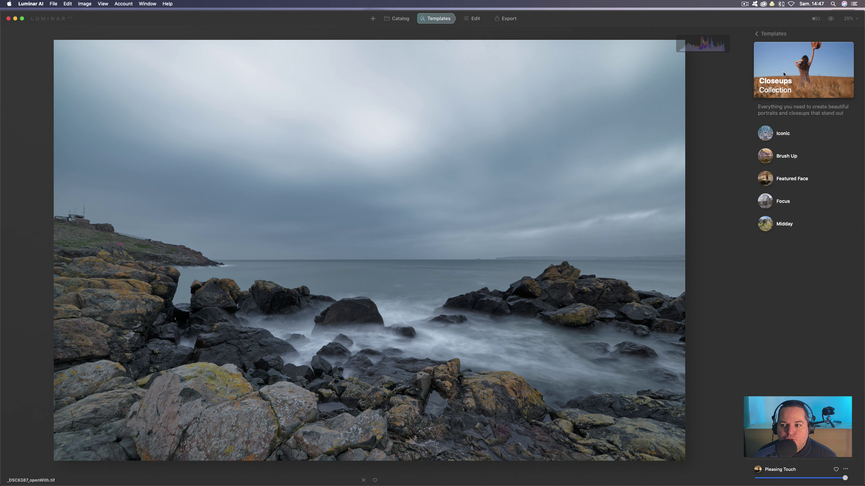
click(769, 133)
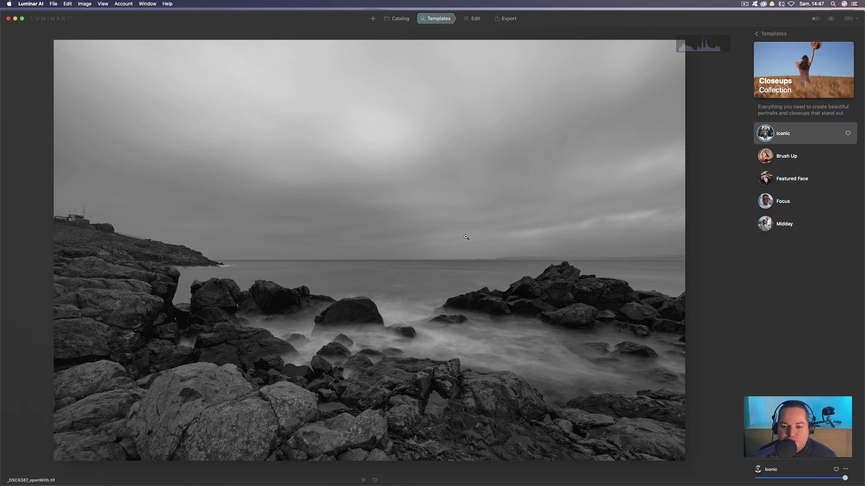
mouse_move(786, 156)
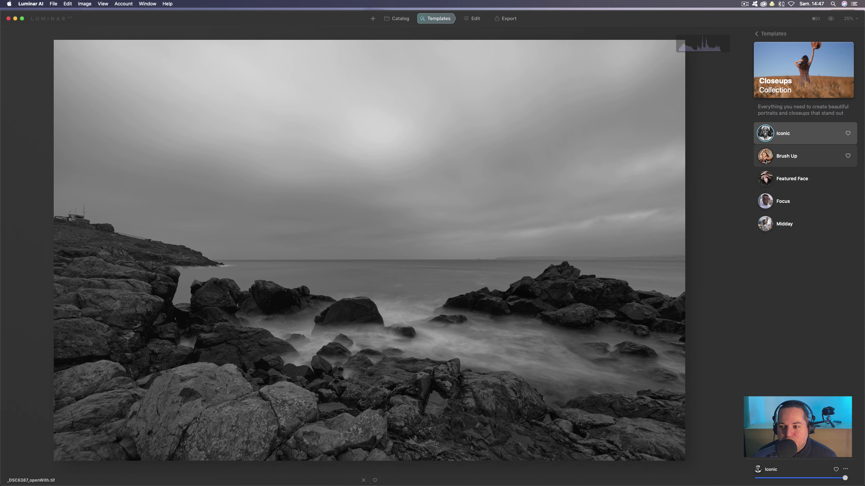
Step: Try Brush Up, Featured Face, Focus and Midday, then return to Iconic and the templates overview
click(764, 160)
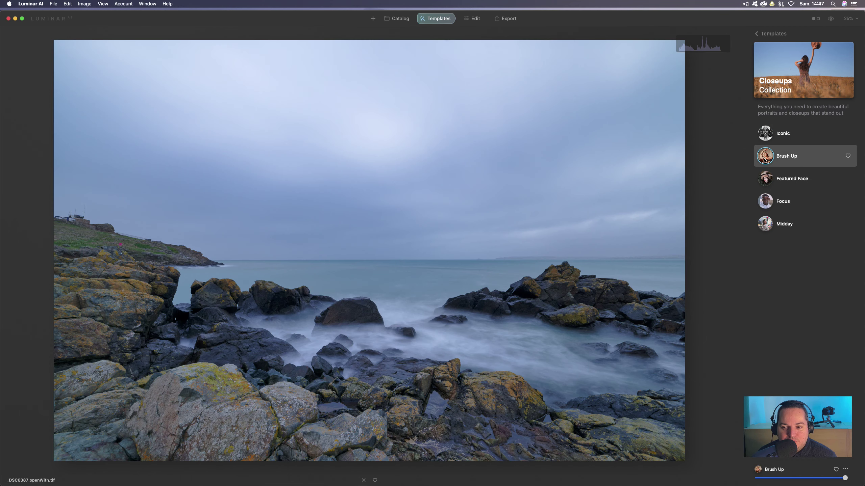
click(764, 184)
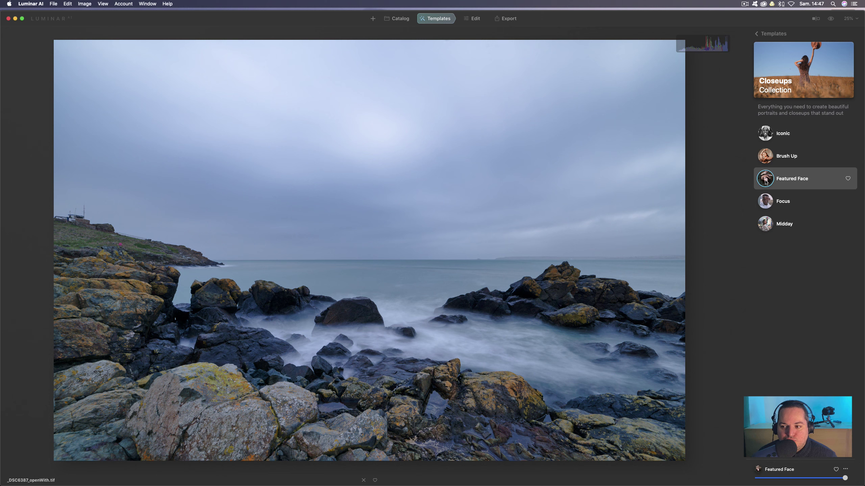
click(762, 205)
click(766, 232)
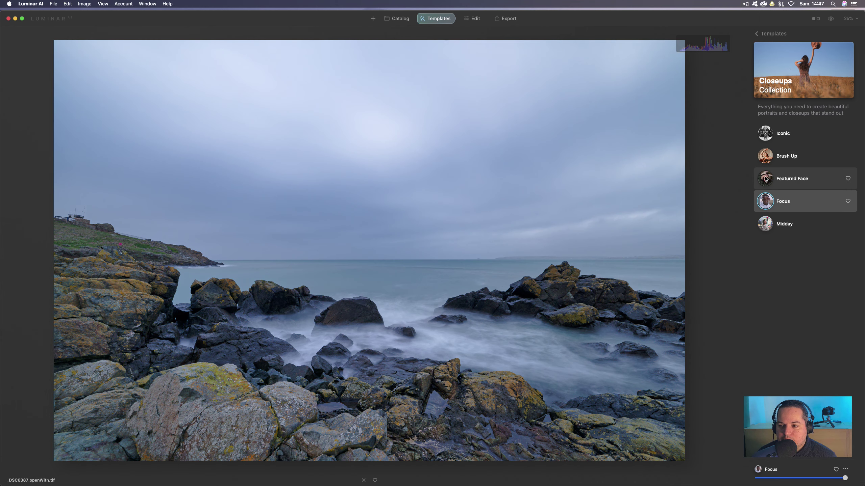
click(764, 160)
click(766, 139)
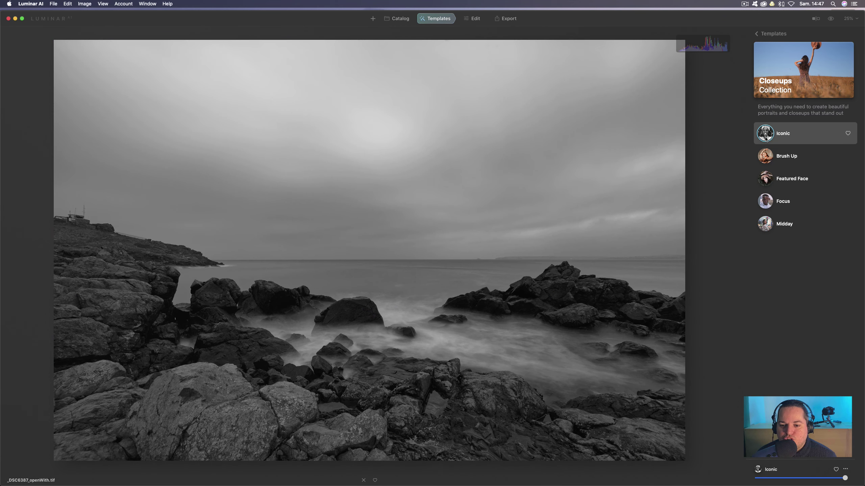
click(756, 34)
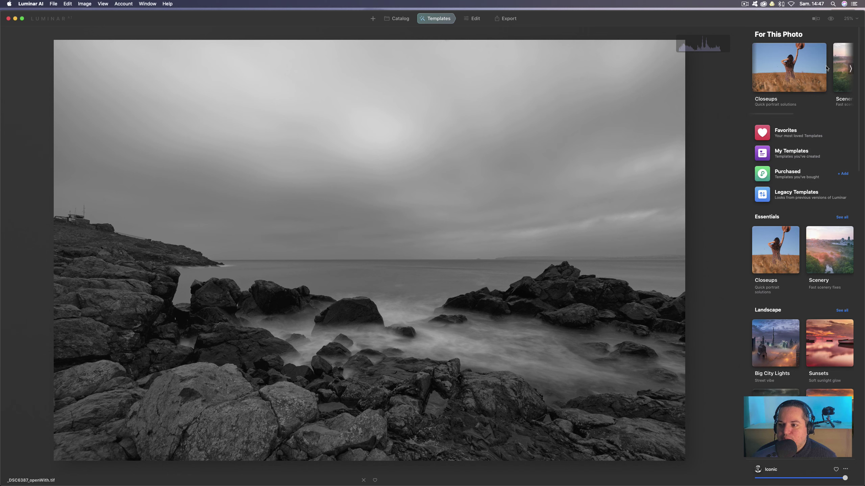
Step: Advance the suggested collections to Influencer and apply its Nighthawks template
scroll(826, 69, down, 3)
scroll(826, 69, up, 2)
click(851, 70)
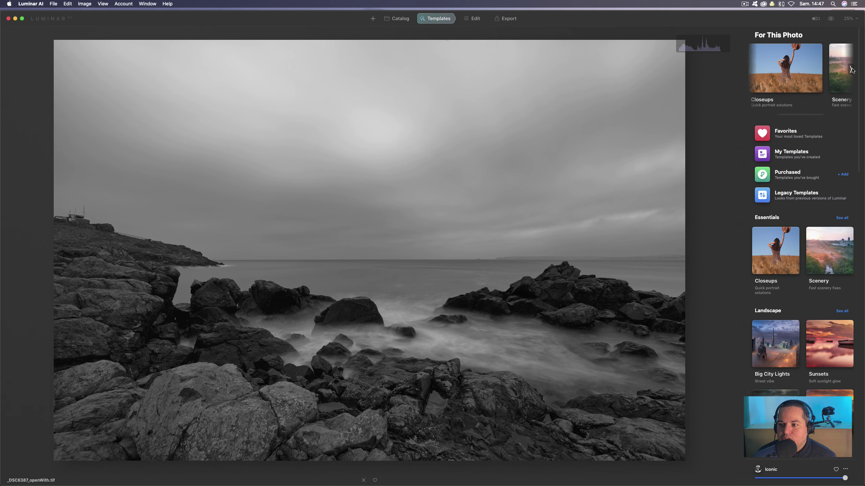
click(852, 70)
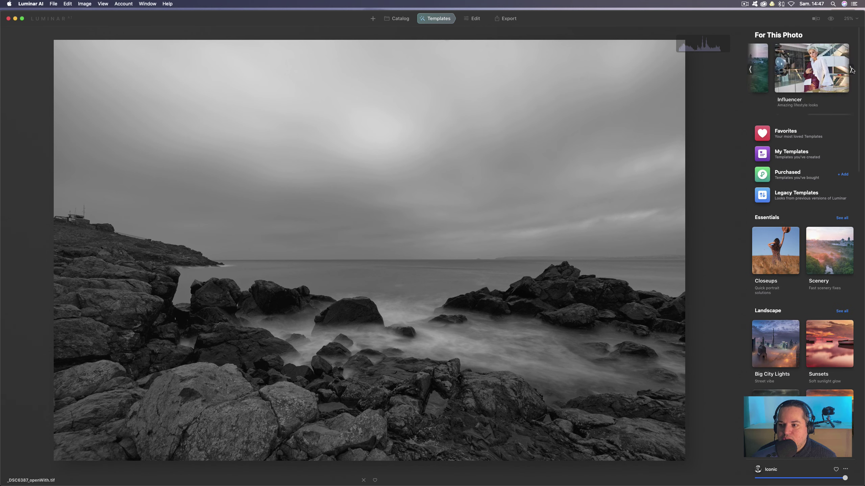
click(806, 73)
click(767, 135)
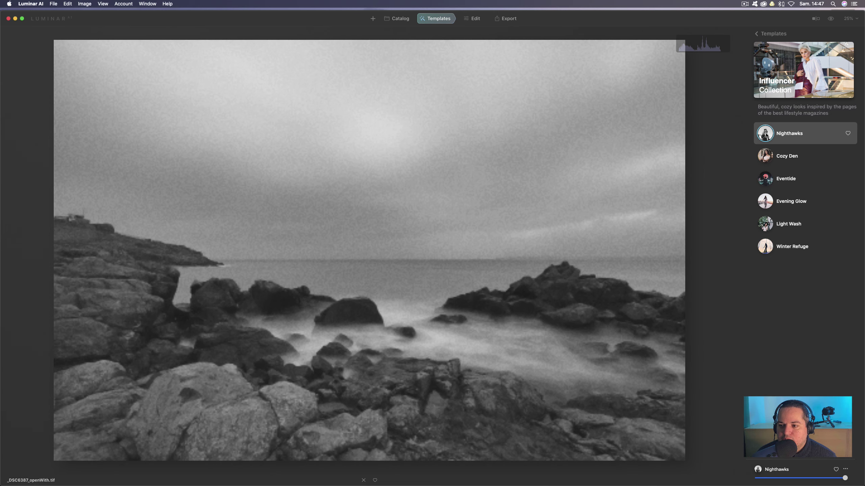
Step: Try Cozy Den, Eventide (checked against the original), Evening Glow and Light Wash
click(766, 159)
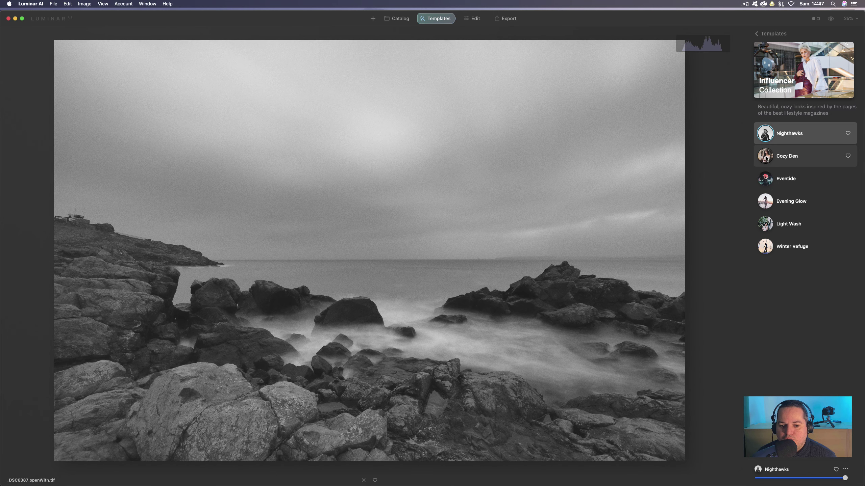
mouse_move(804, 178)
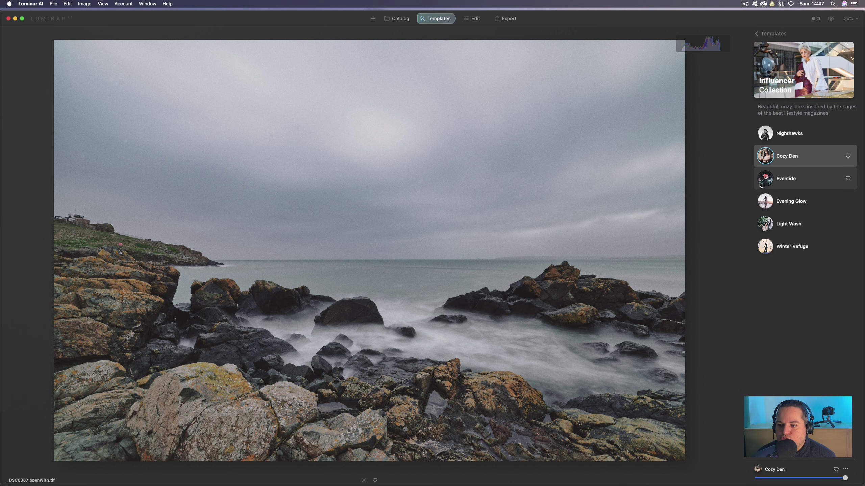
click(767, 183)
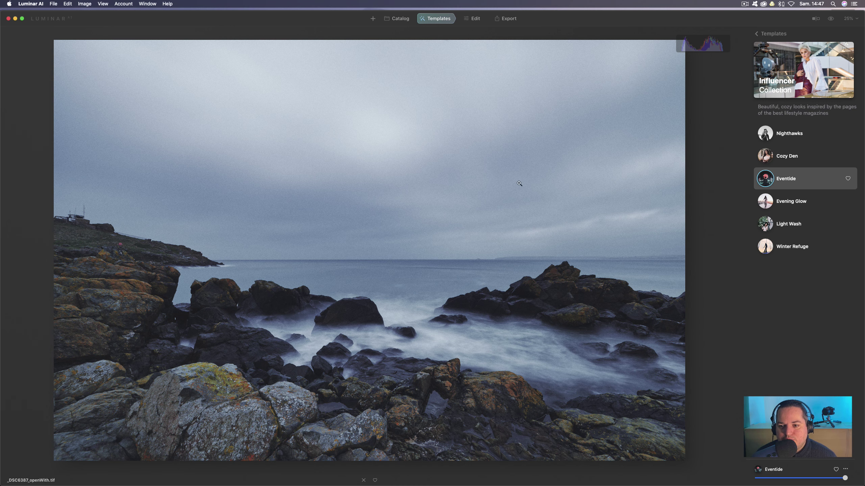
click(830, 18)
click(830, 18)
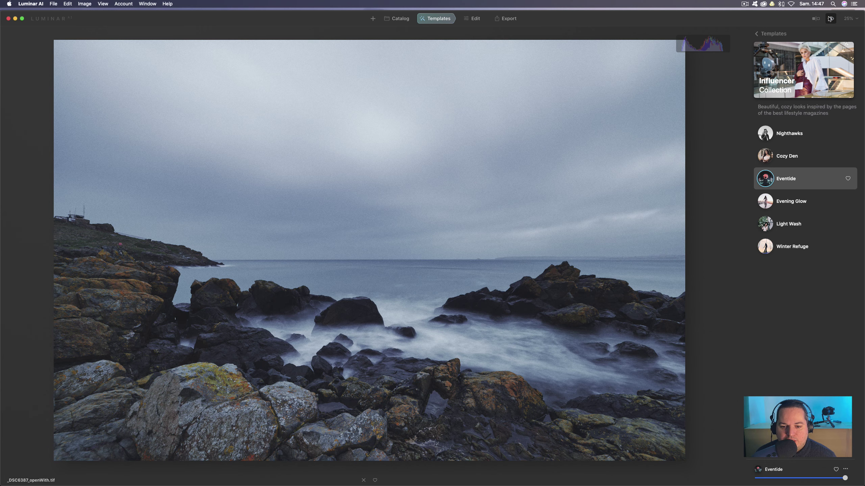
click(767, 201)
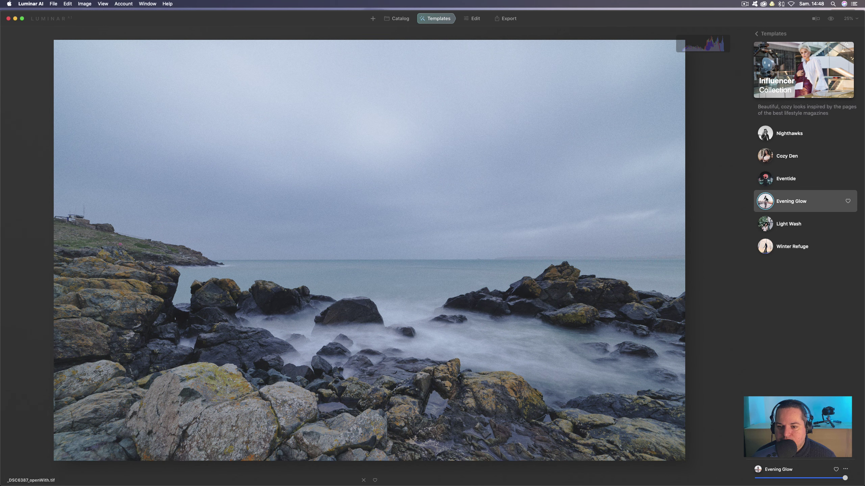
click(769, 224)
Step: Open the Overcast collection, apply Dynamic Result, compare with the original and adjust its amount
scroll(798, 319, up, 3)
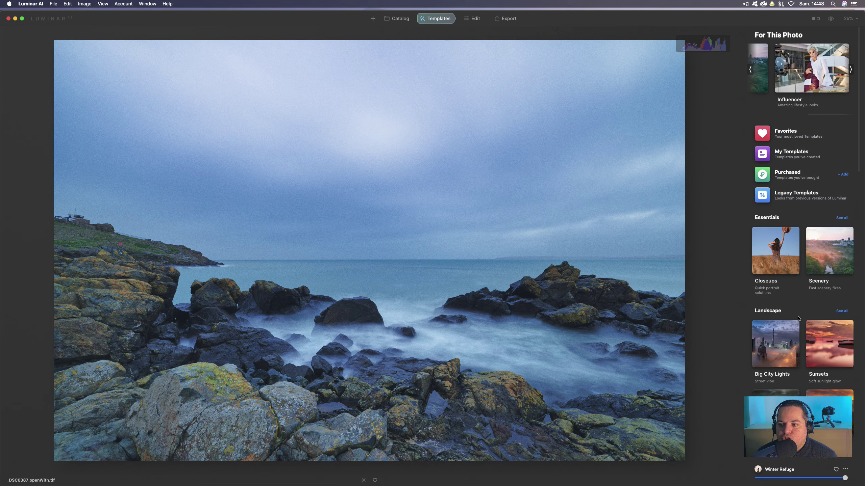
scroll(797, 318, down, 1)
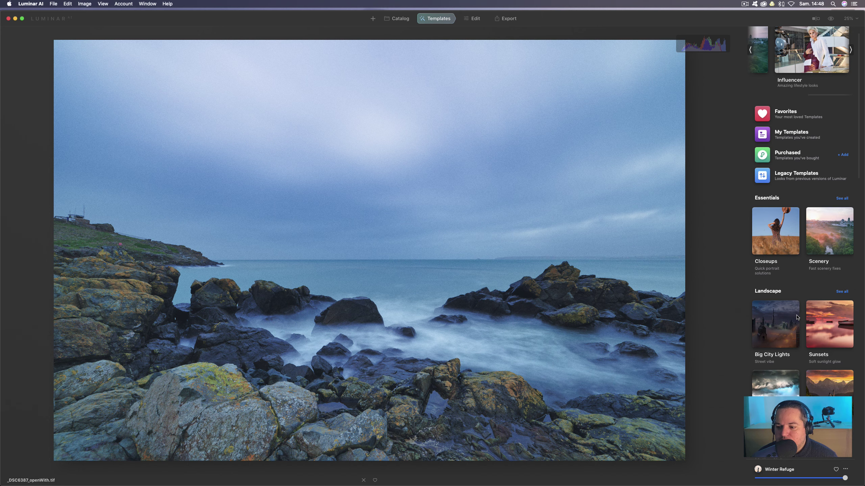
scroll(796, 317, up, 1)
scroll(797, 318, down, 1)
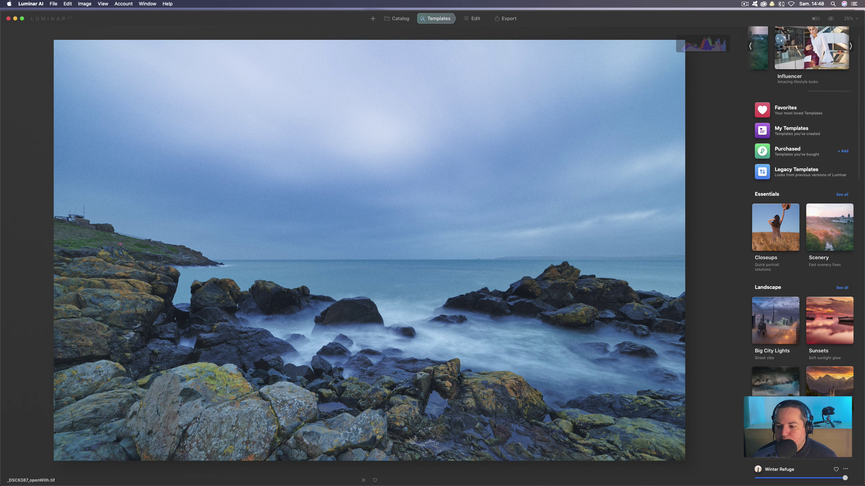
click(775, 381)
click(765, 148)
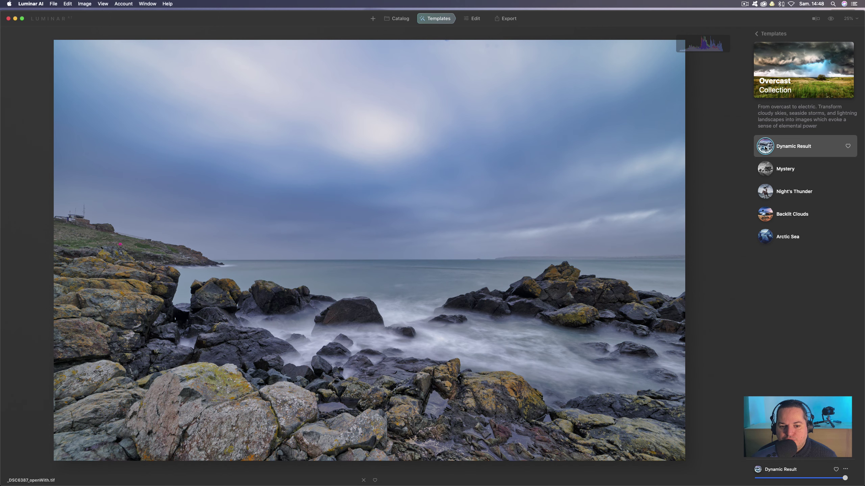
click(831, 19)
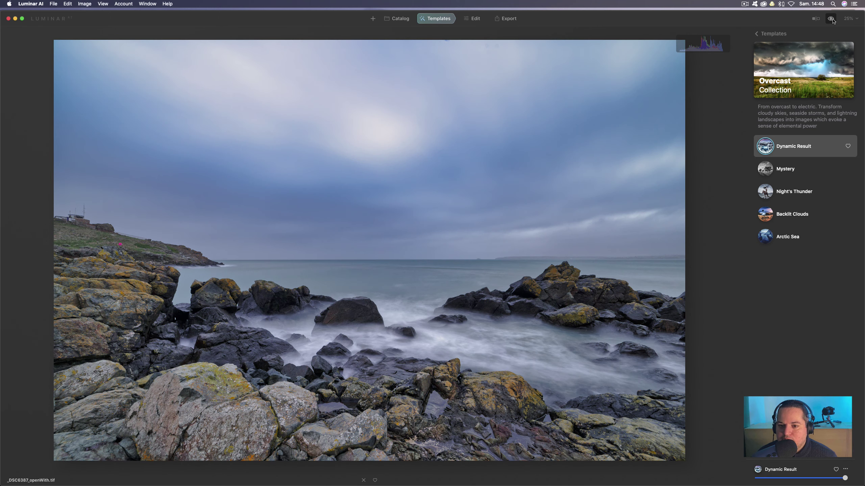
mouse_move(845, 478)
mouse_down()
mouse_move(752, 479)
mouse_move(845, 479)
mouse_up()
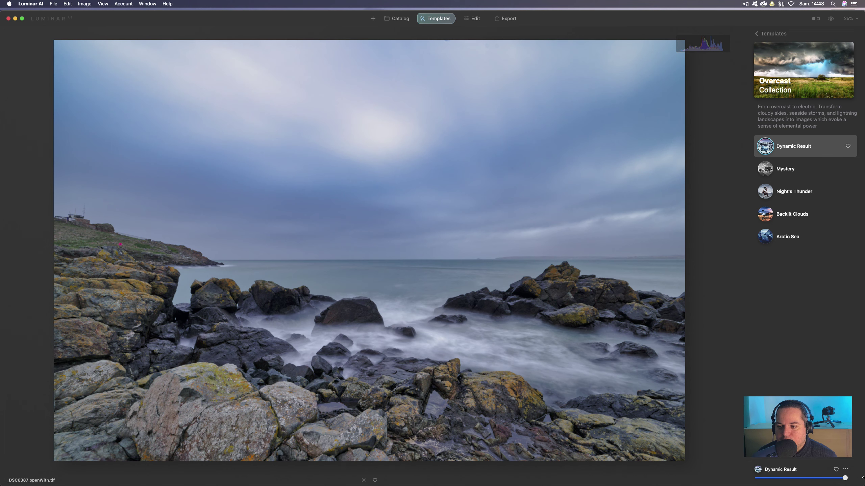
Step: Try Night's Thunder, Arctic Sea and Backlit Clouds, return to Dynamic Result and the templates overview
click(767, 193)
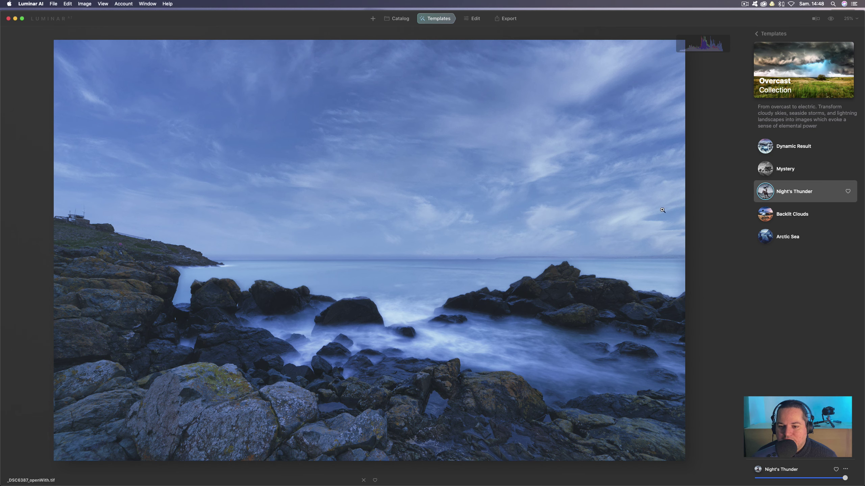
click(765, 238)
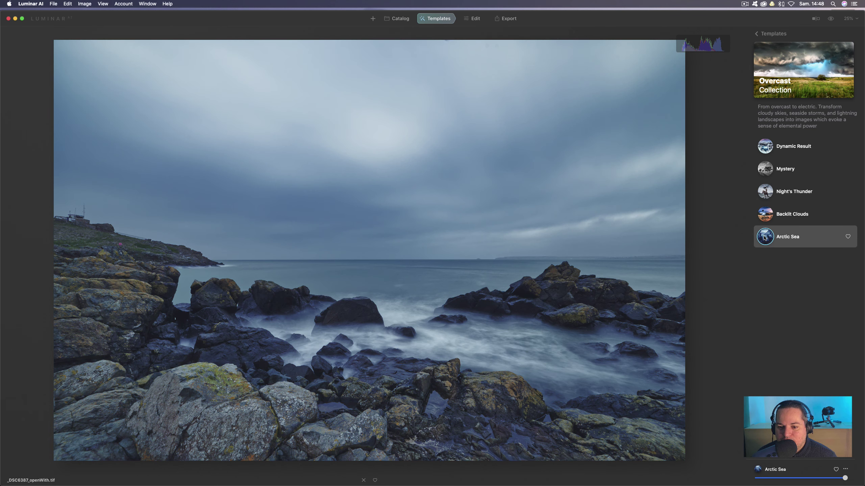
click(766, 217)
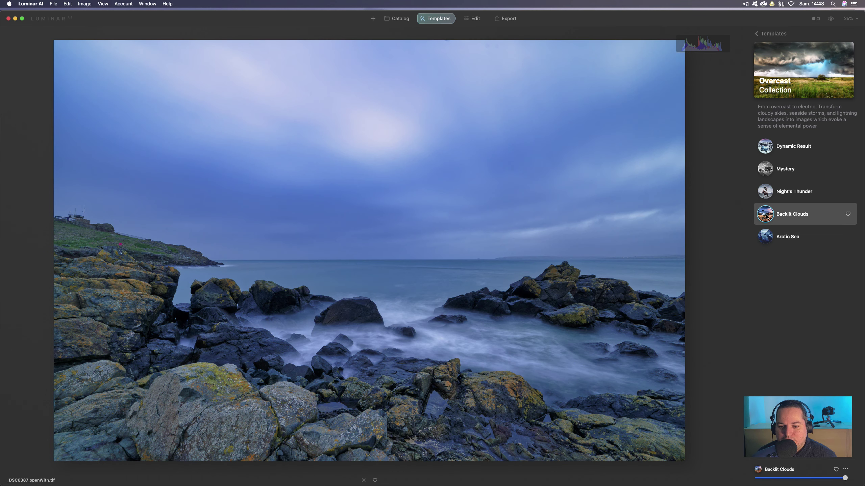
click(768, 153)
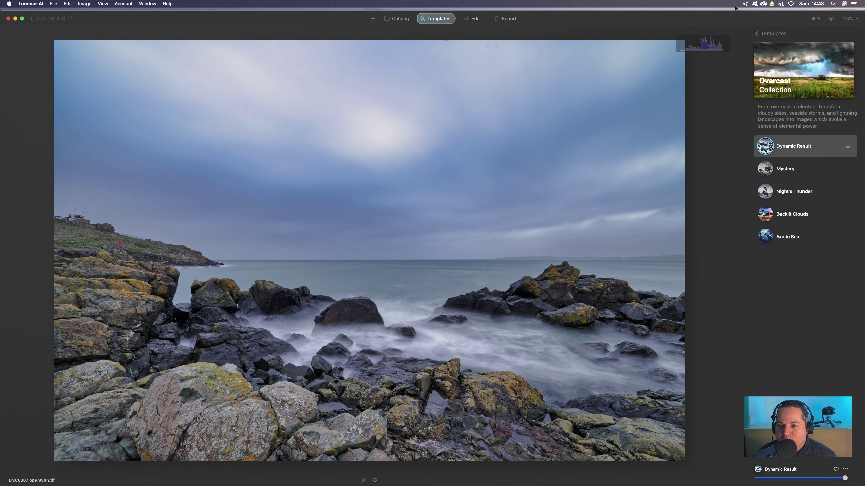
click(758, 34)
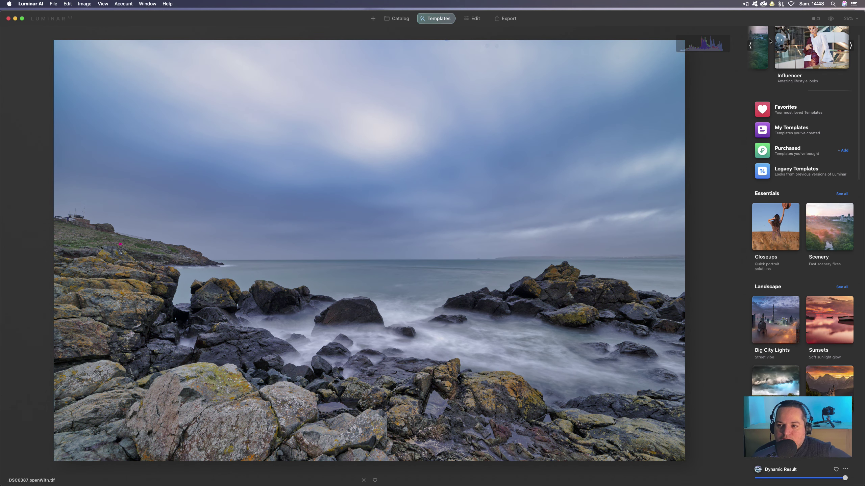
click(750, 47)
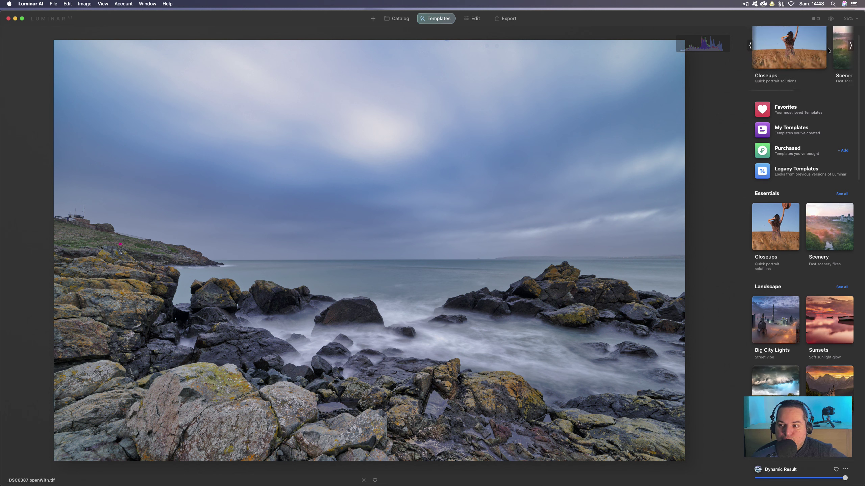
click(843, 51)
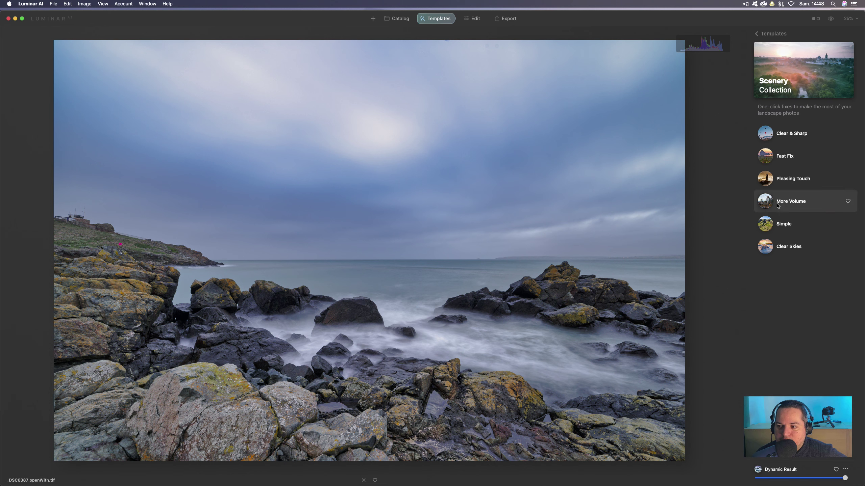
click(765, 180)
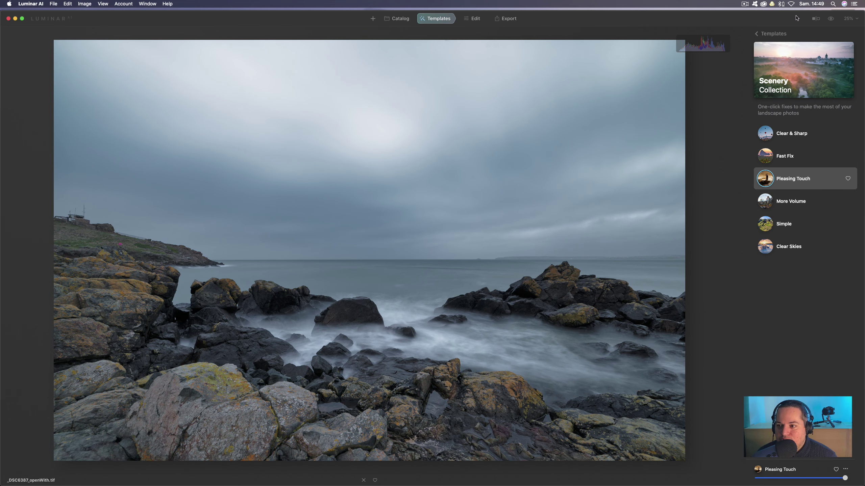
click(831, 19)
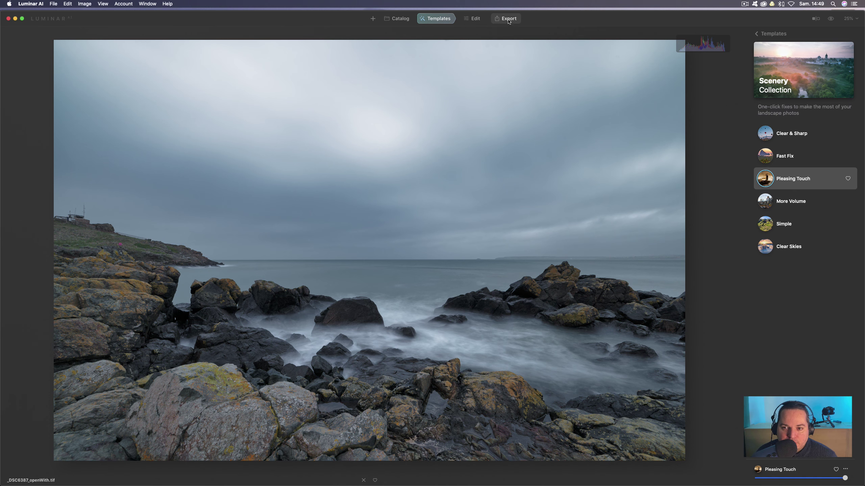
key(g)
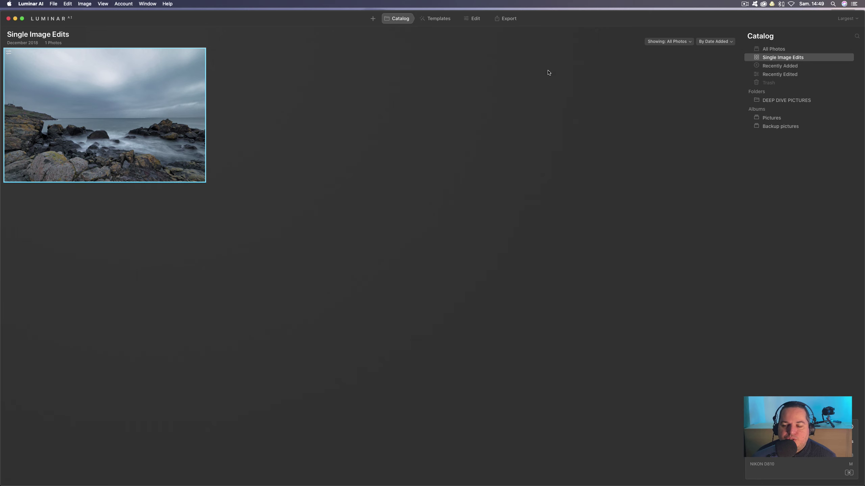
click(507, 17)
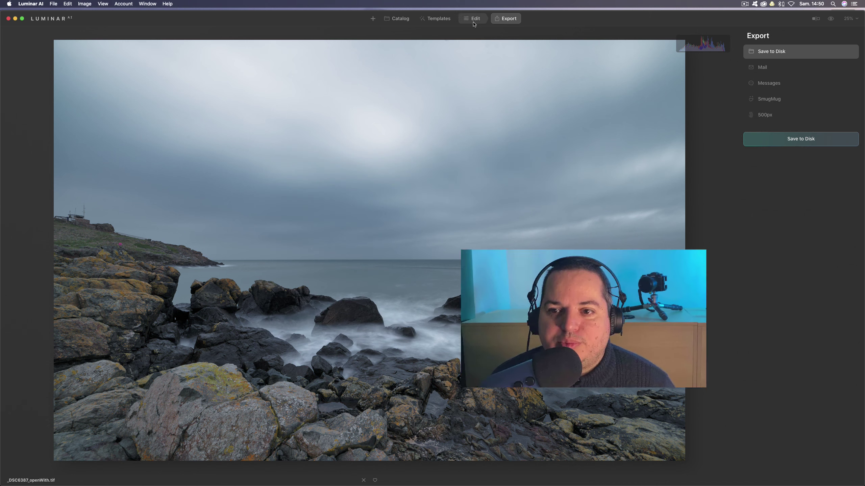
click(473, 21)
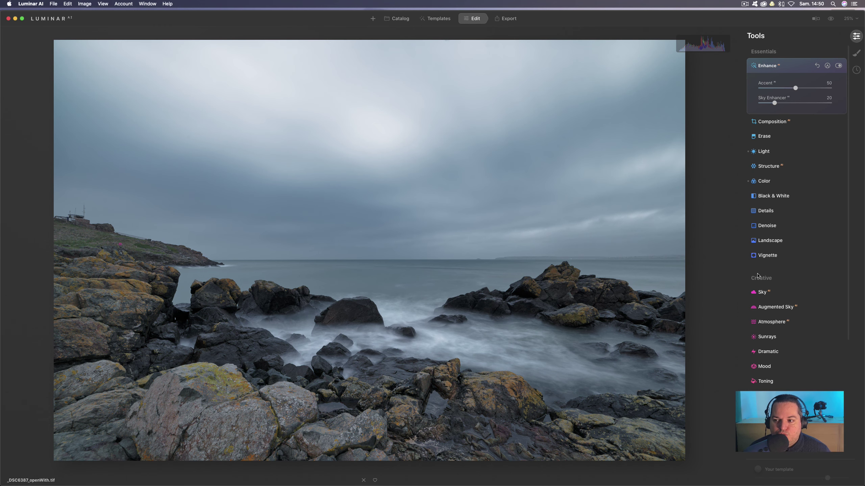
mouse_move(773, 212)
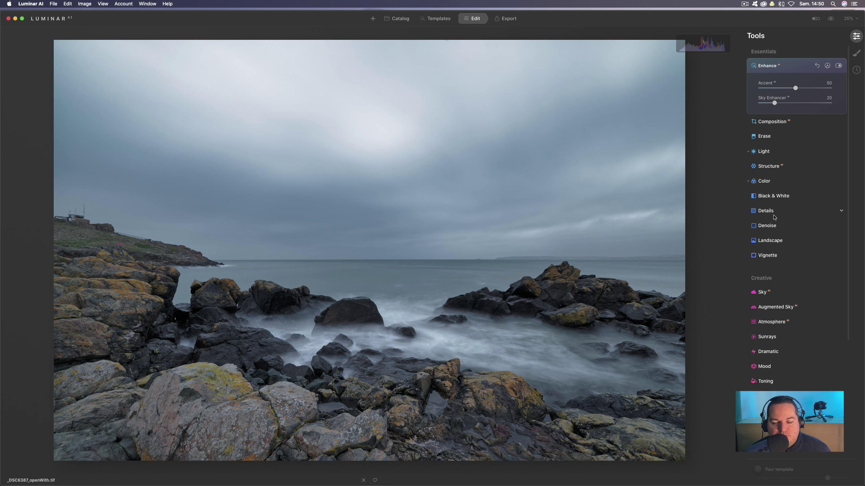
click(441, 20)
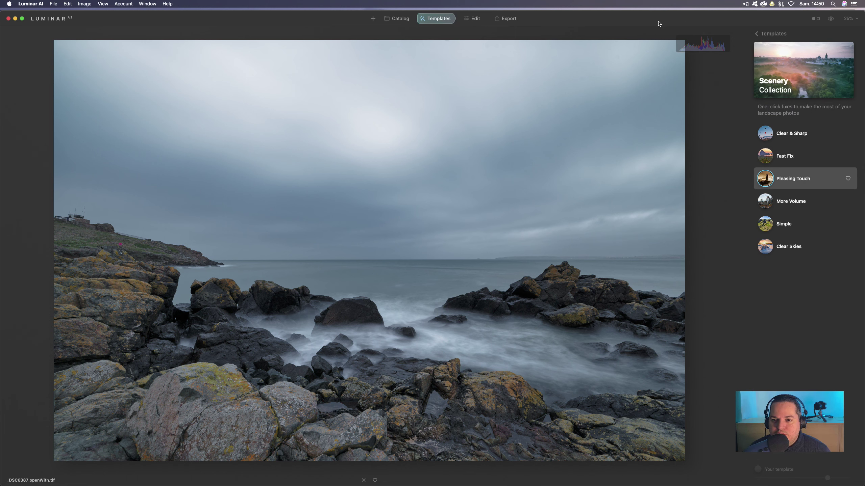
Step: Go back to the template browser, open Purchased templates, and scroll to The Nature Collection
click(833, 20)
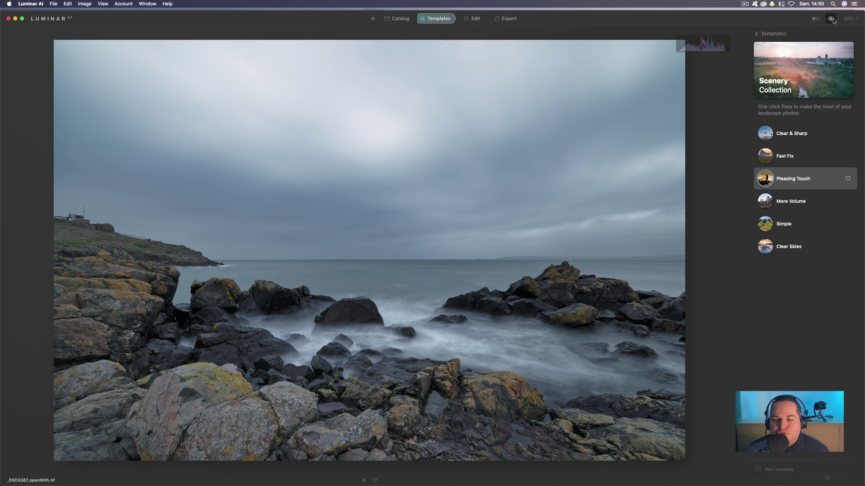
click(756, 33)
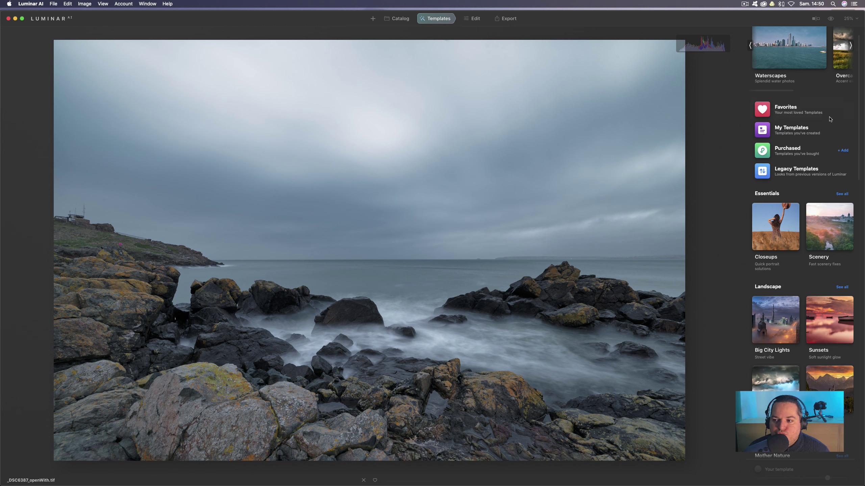
click(784, 151)
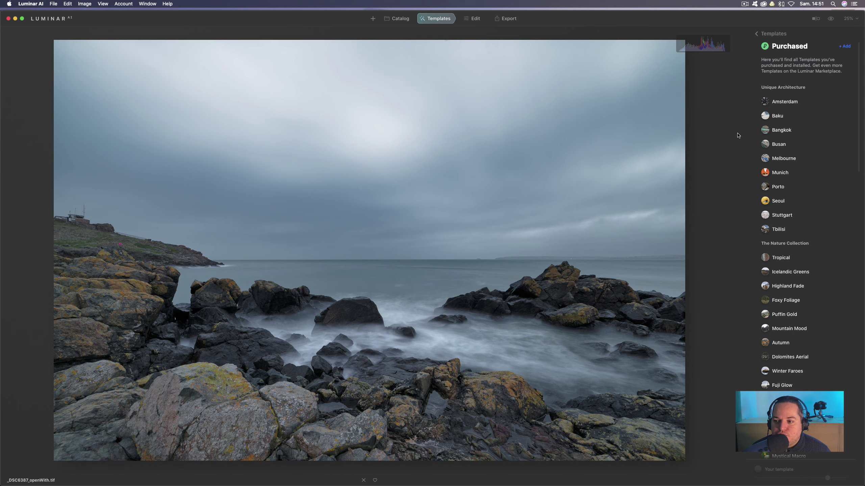
scroll(793, 204, down, 5)
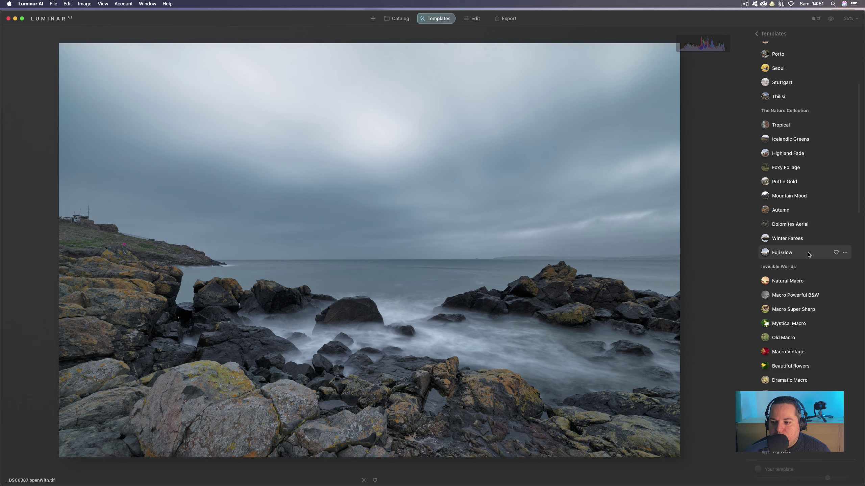
Step: Apply Winter Faroes, compare it with the original, and set its amount just below full
click(787, 240)
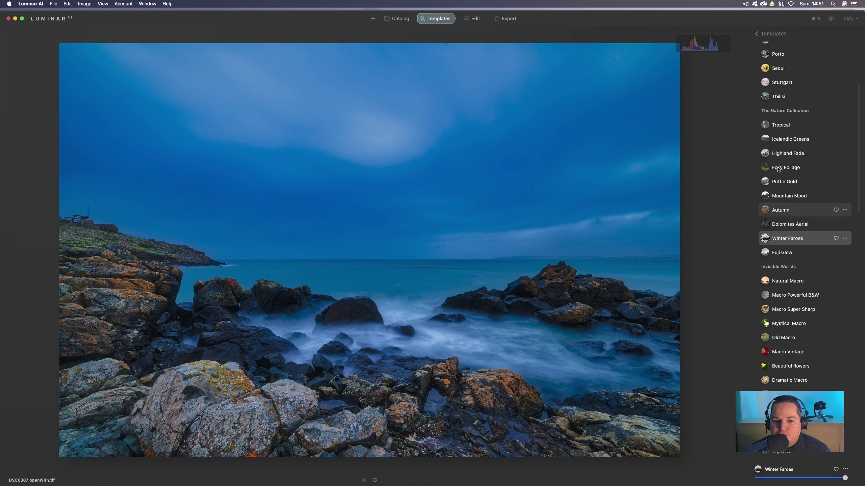
click(831, 18)
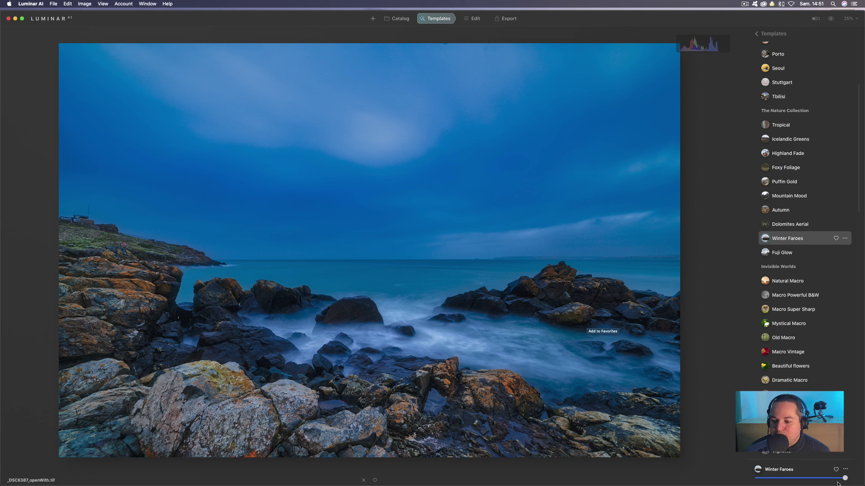
mouse_move(845, 479)
mouse_down()
mouse_move(756, 479)
mouse_move(799, 478)
mouse_up()
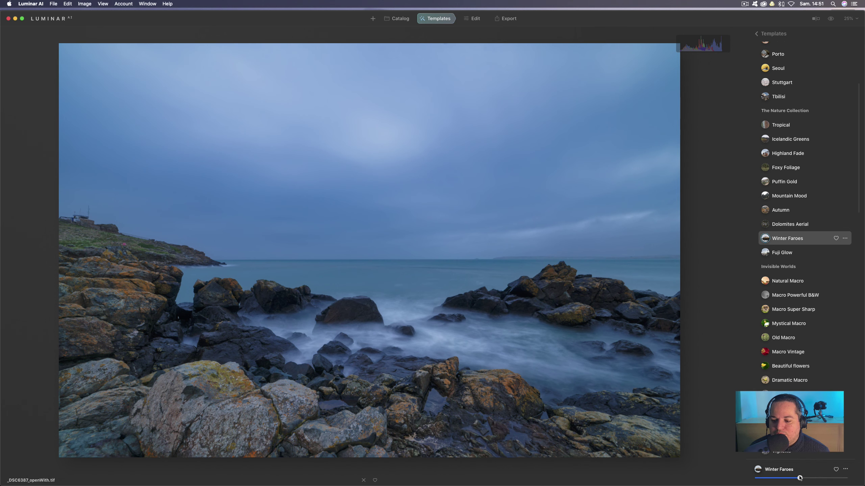
drag(799, 479, 827, 479)
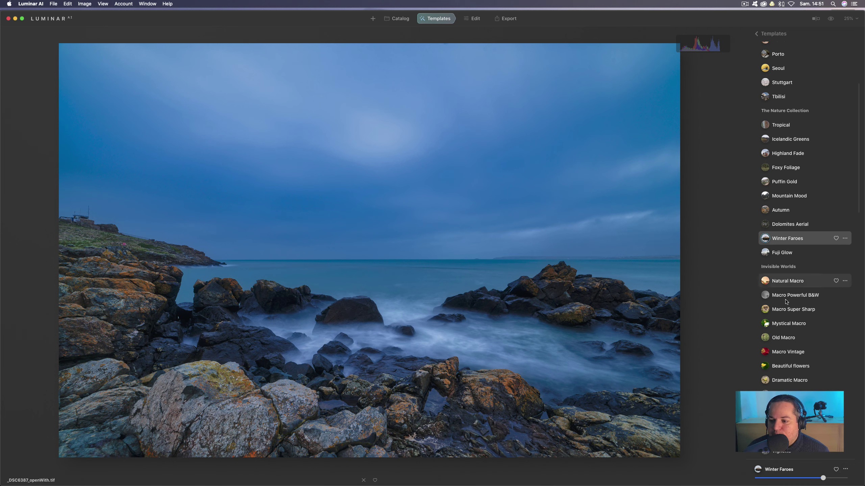
Step: Try the Bourbon Smoke Dramatic and Landscape_Sunrise templates from the Purchased list on the seascape
scroll(787, 342, down, 6)
scroll(787, 342, down, 3)
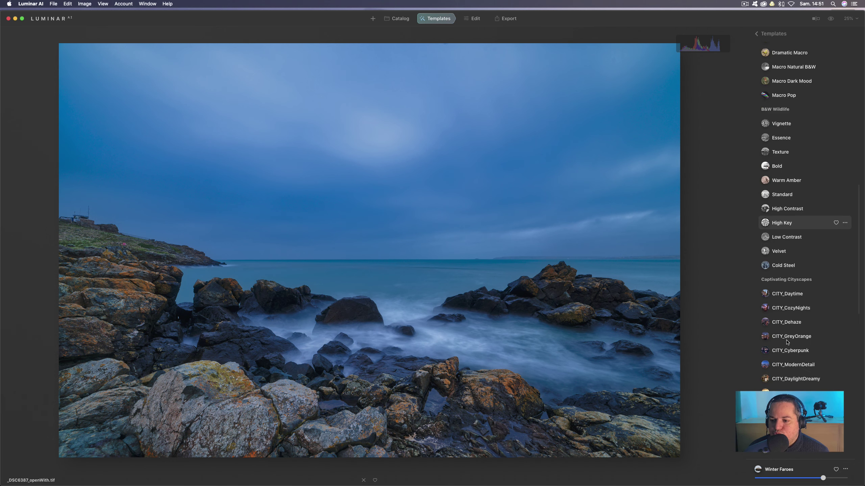
scroll(787, 342, down, 3)
scroll(787, 343, down, 2)
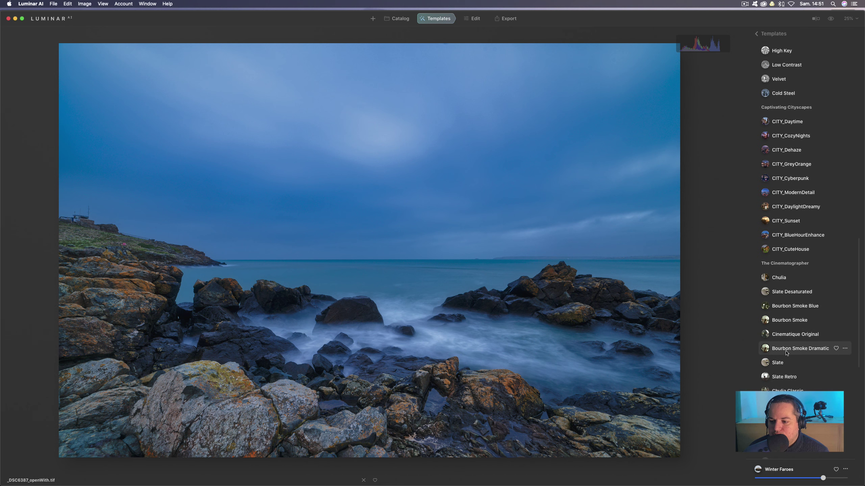
click(786, 353)
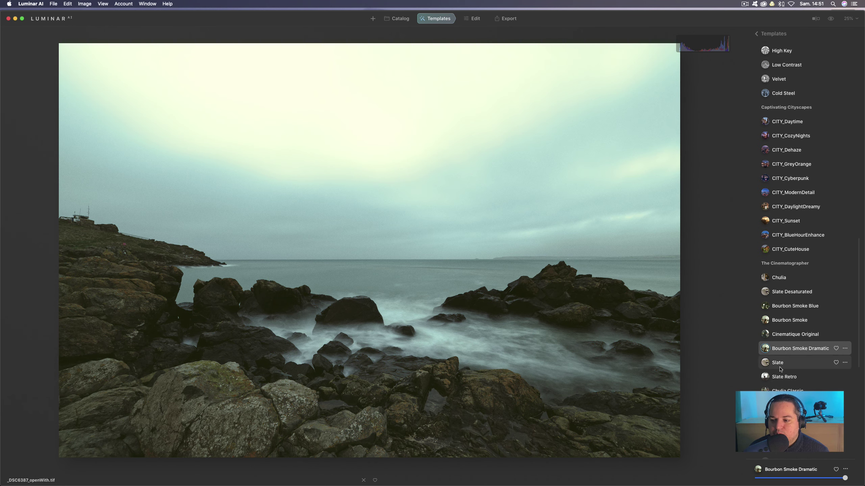
scroll(784, 378, down, 5)
scroll(783, 378, down, 2)
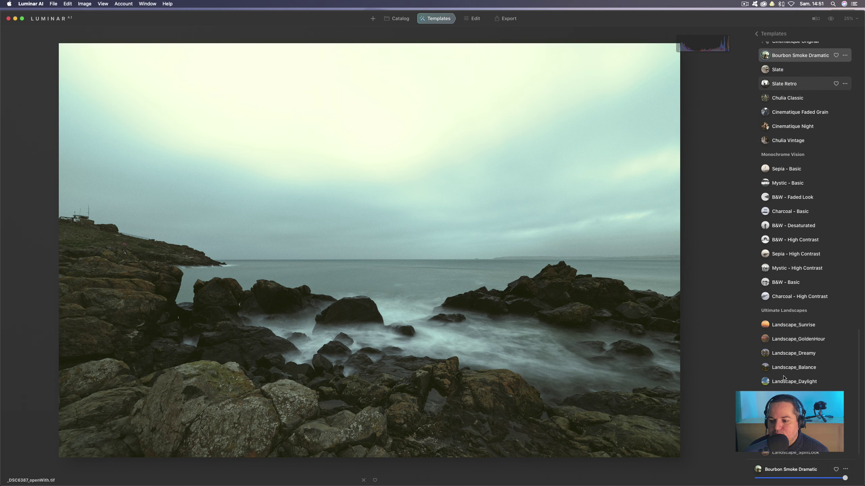
click(790, 330)
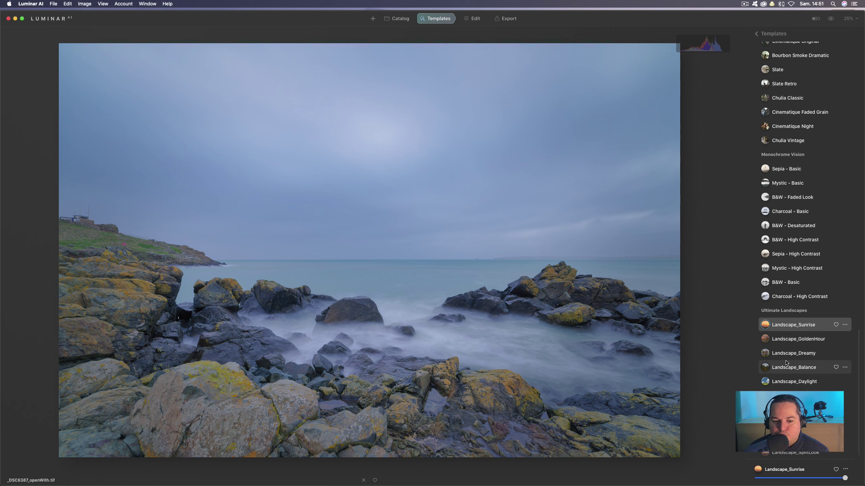
Step: Apply the Landscape_BlueHour template and lower its amount to about half strength
click(789, 424)
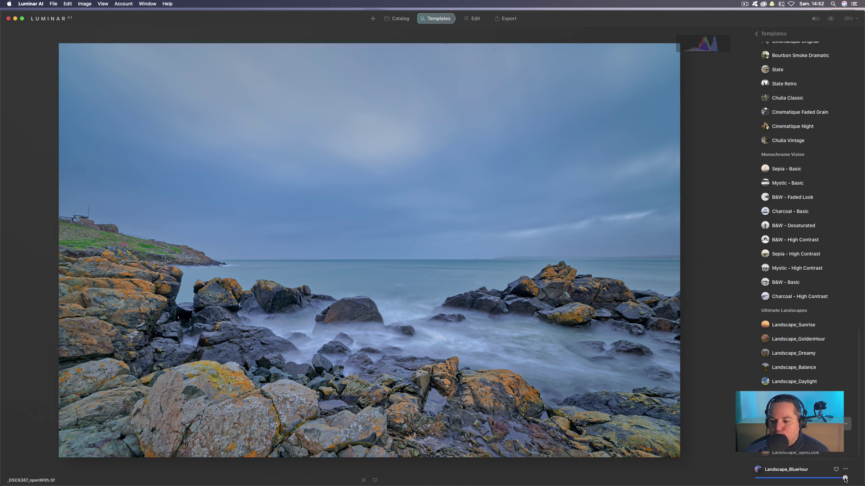
drag(846, 479, 802, 482)
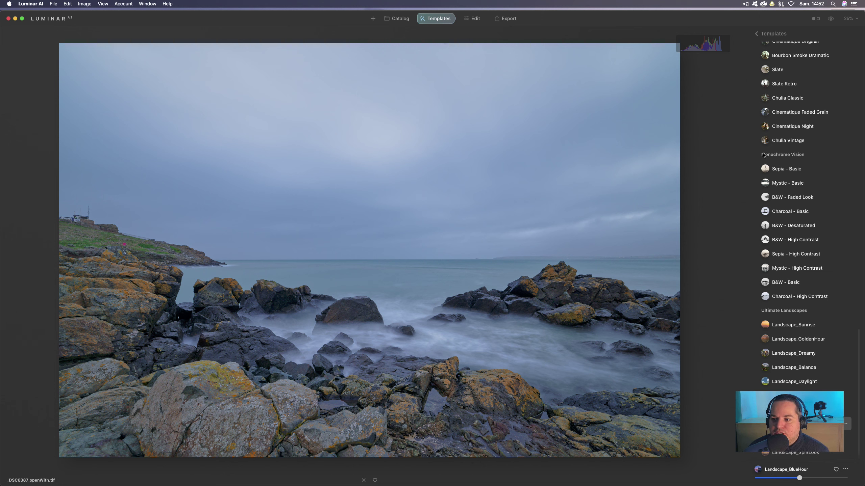
scroll(791, 123, up, 3)
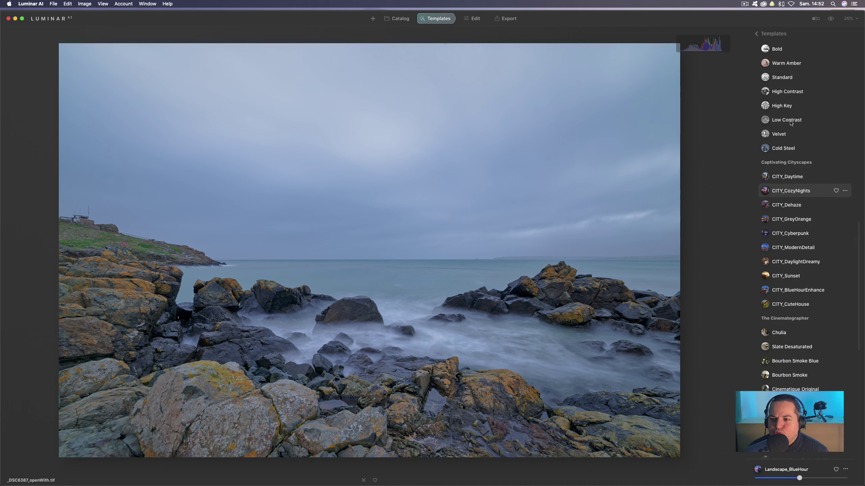
scroll(790, 123, up, 5)
scroll(791, 123, up, 5)
scroll(791, 123, up, 5)
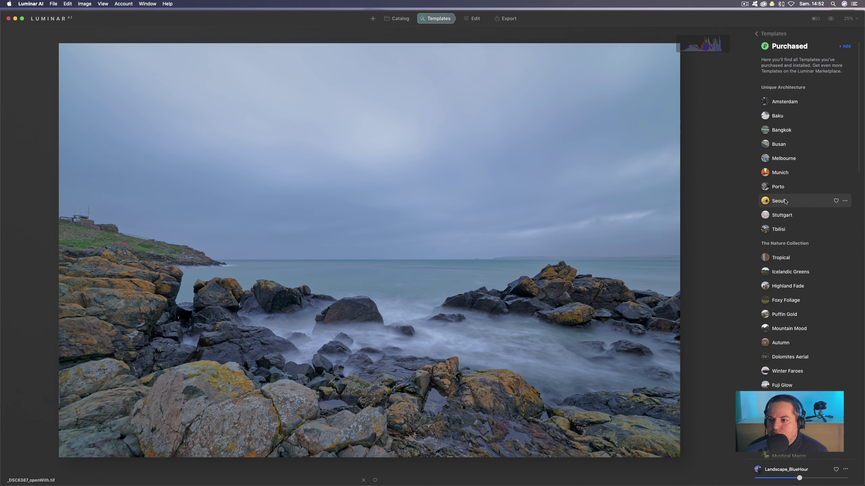
Step: Apply the Overcast collection's Arctic Sea template and compare it against the original
click(757, 34)
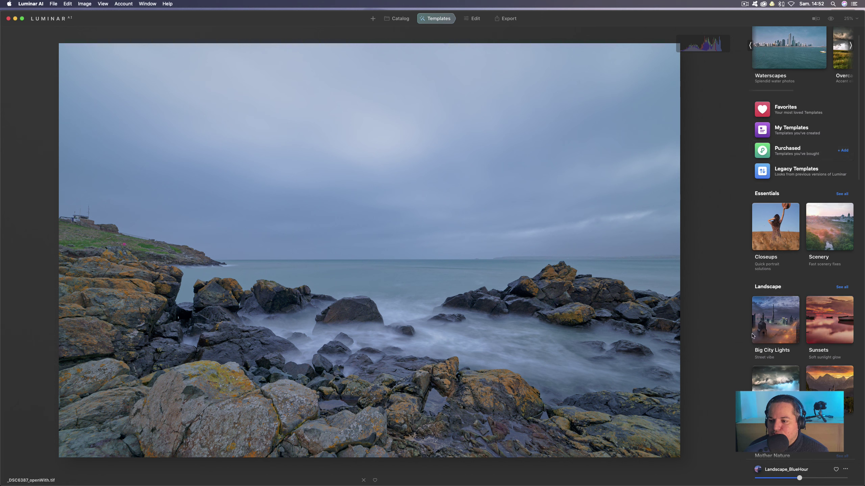
scroll(770, 361, down, 1)
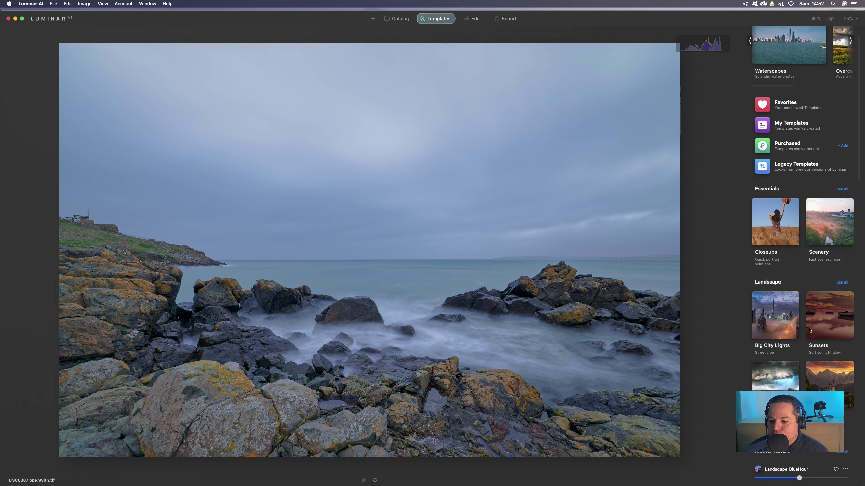
click(782, 380)
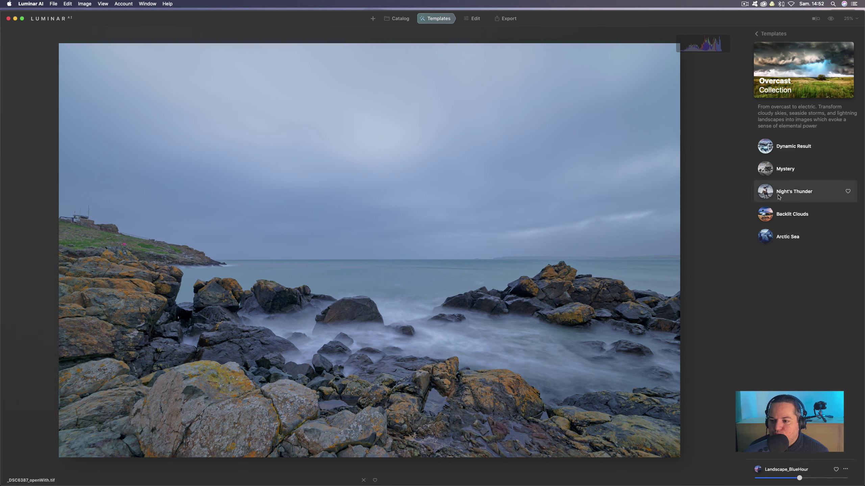
click(768, 237)
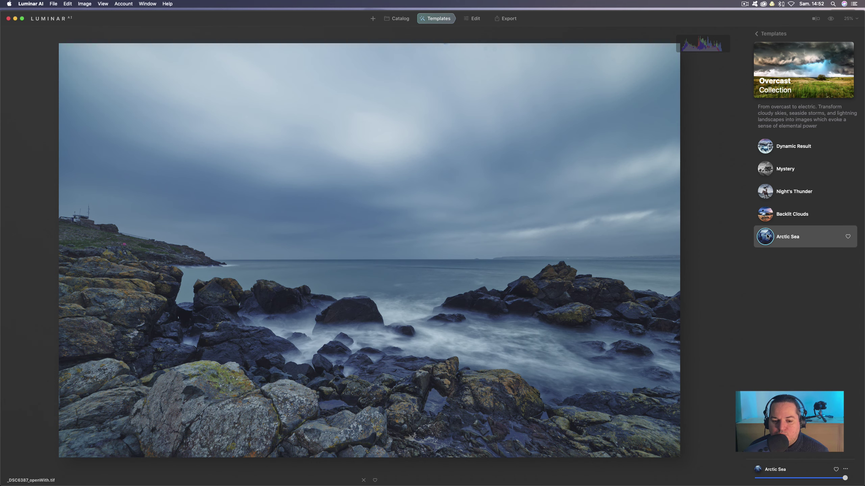
click(832, 19)
click(832, 19)
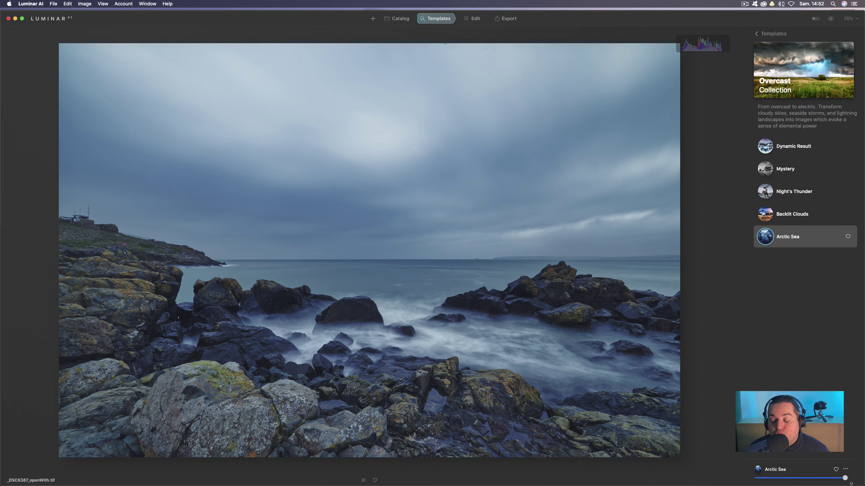
Step: Set the Arctic Sea amount to full strength and check it against the original
mouse_move(845, 478)
mouse_down()
mouse_move(787, 481)
mouse_move(816, 478)
mouse_up()
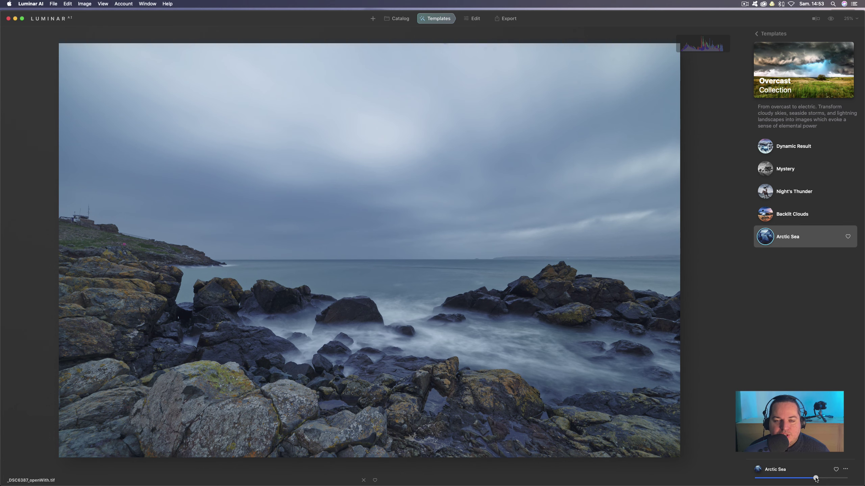
drag(816, 479, 862, 475)
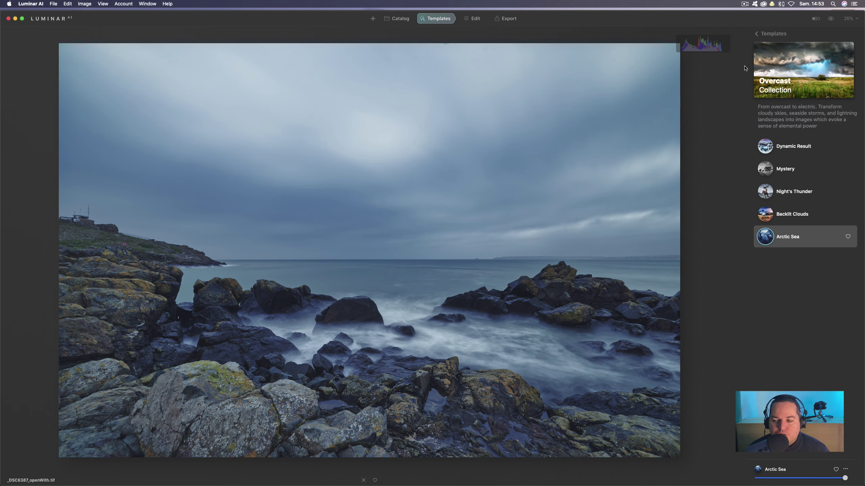
click(830, 17)
click(830, 17)
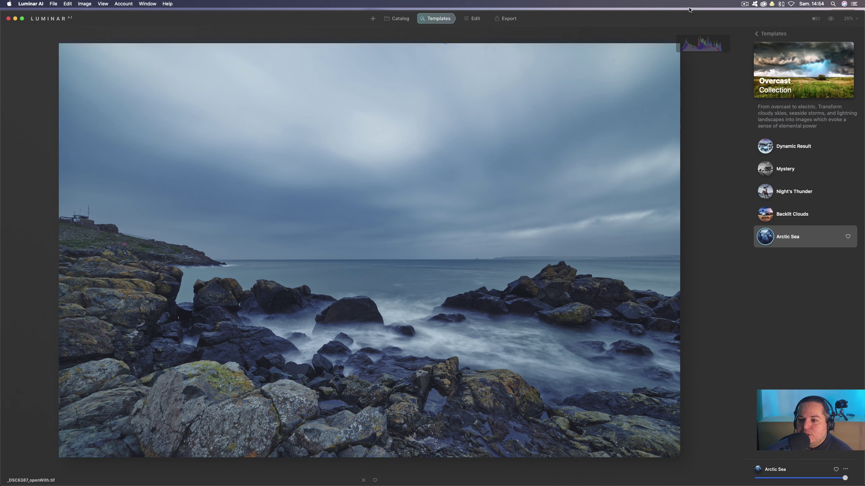
click(831, 19)
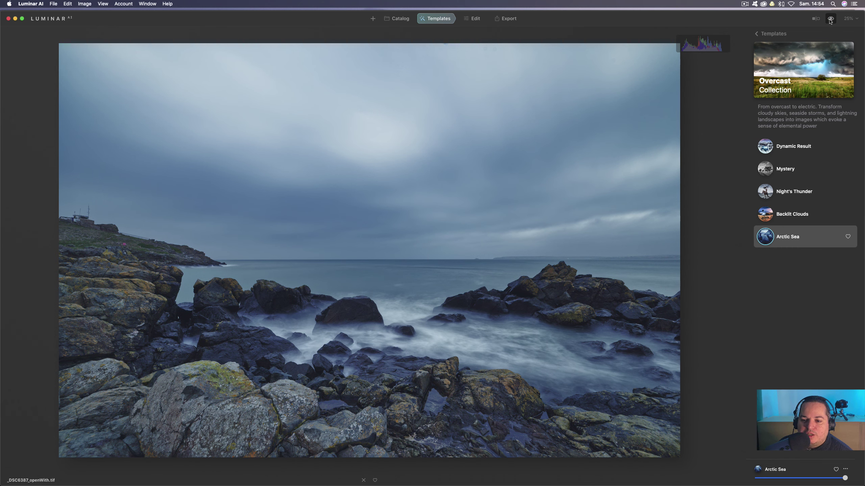